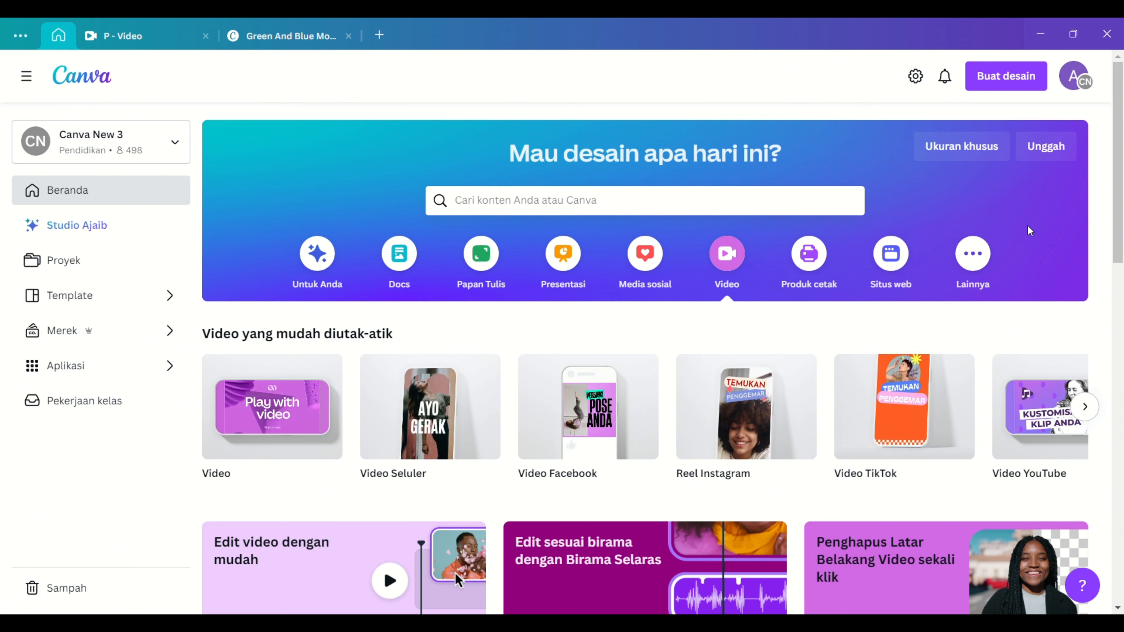
# Create a blank 1920 × 1080 video design and show the full collection of shapes
pyautogui.moveTo(283, 413)
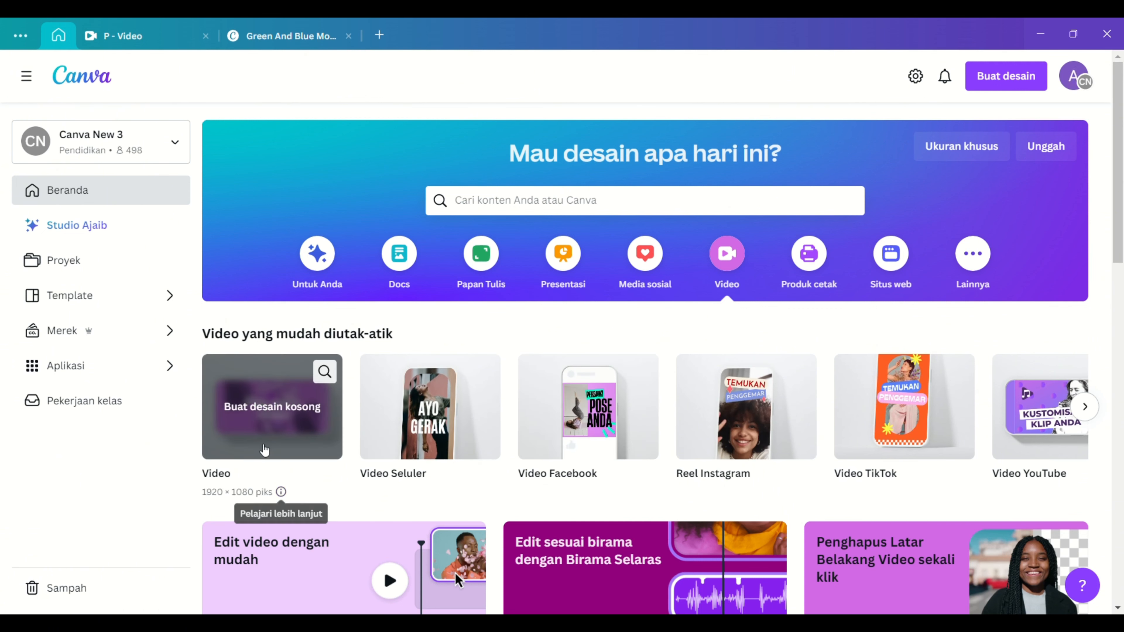
pyautogui.click(283, 407)
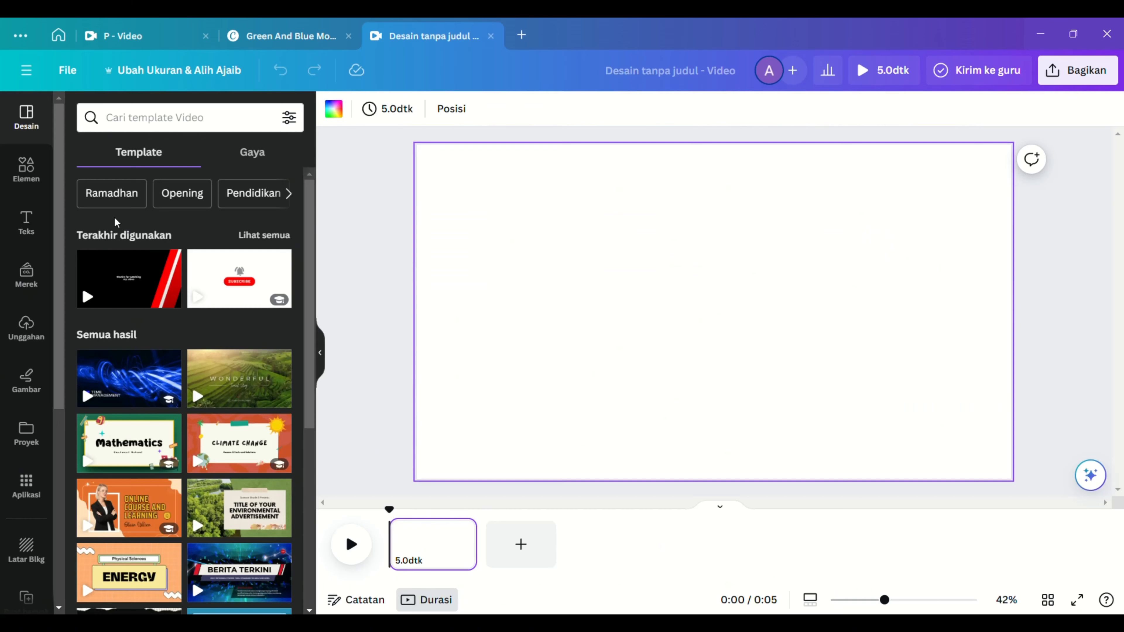
pyautogui.click(30, 179)
pyautogui.click(253, 298)
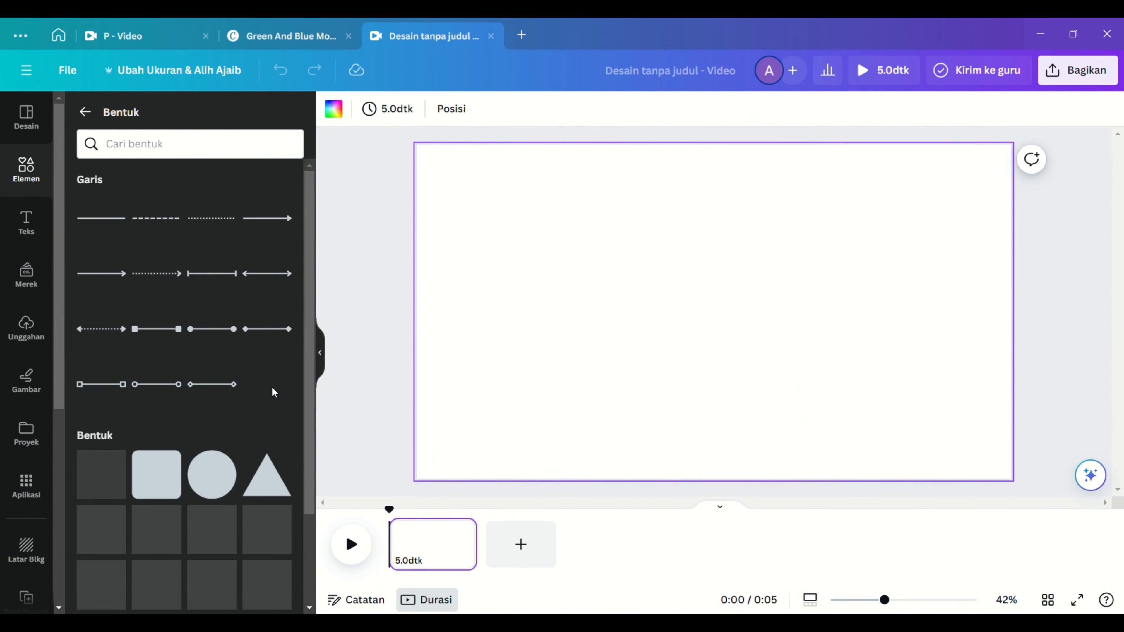
# Add a rounded square to the page and enlarge it near the middle
pyautogui.scroll(-3, 212, 363)
pyautogui.click(155, 338)
pyautogui.moveTo(728, 339); pyautogui.dragTo(680, 321)
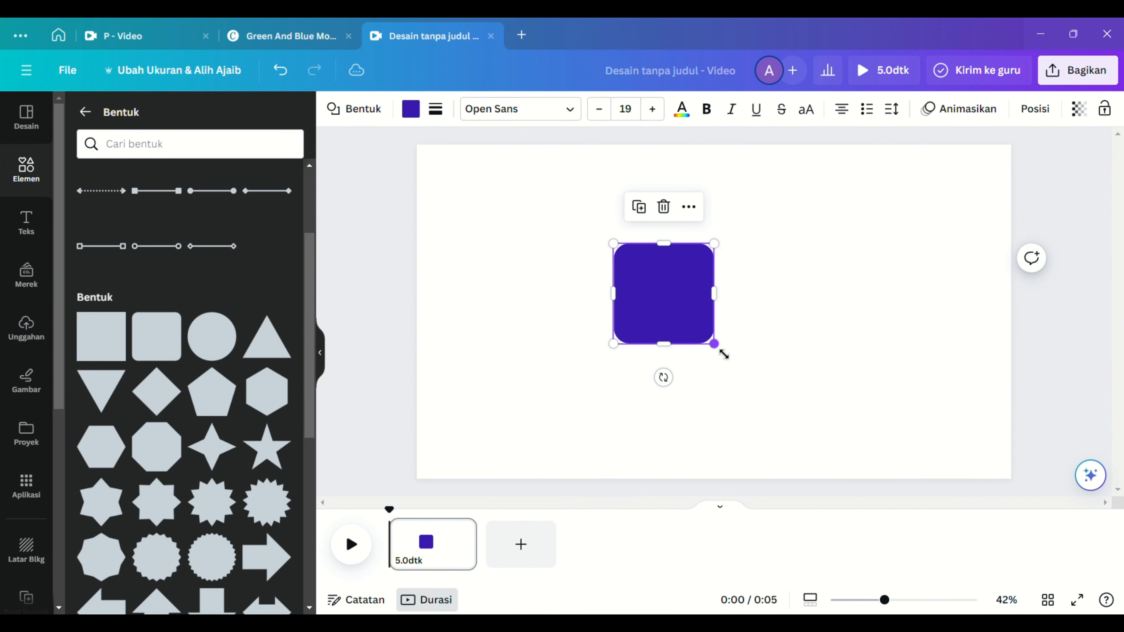
pyautogui.moveTo(721, 351); pyautogui.dragTo(759, 381)
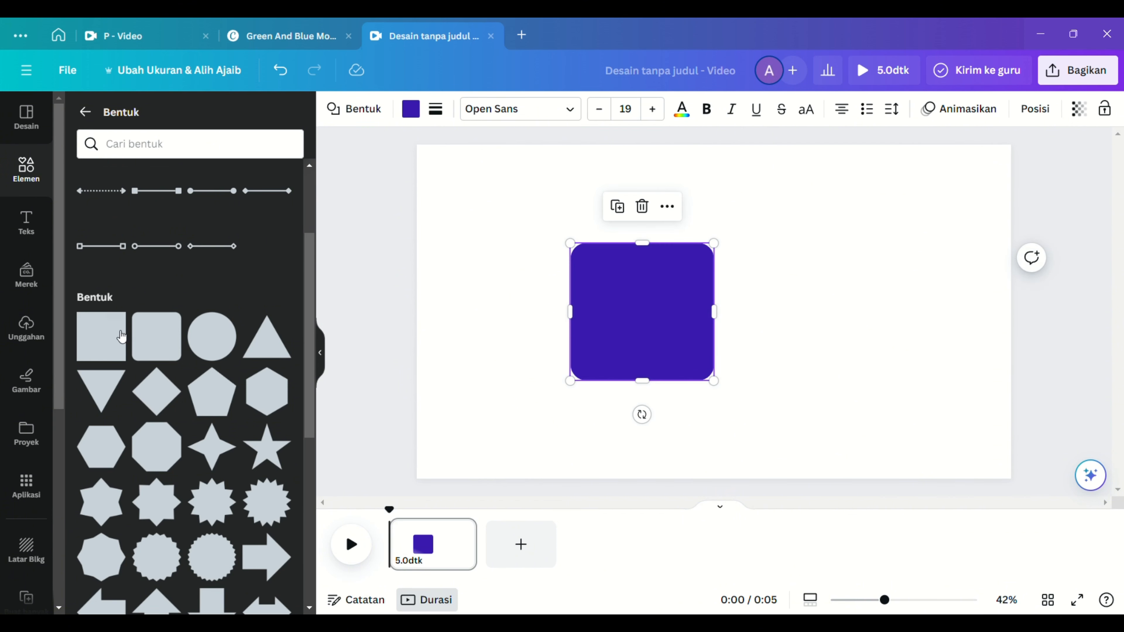
# Add a plain square beside the rounded one and fill it with turquoise from the Up Shore palette
pyautogui.click(106, 343)
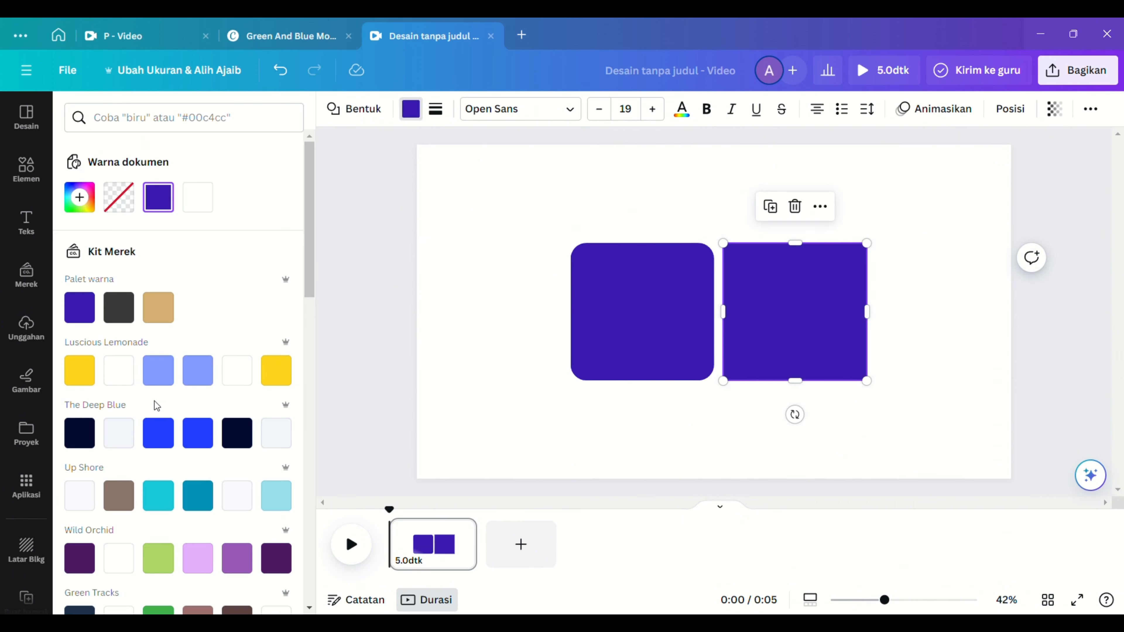
pyautogui.scroll(-5, 157, 404)
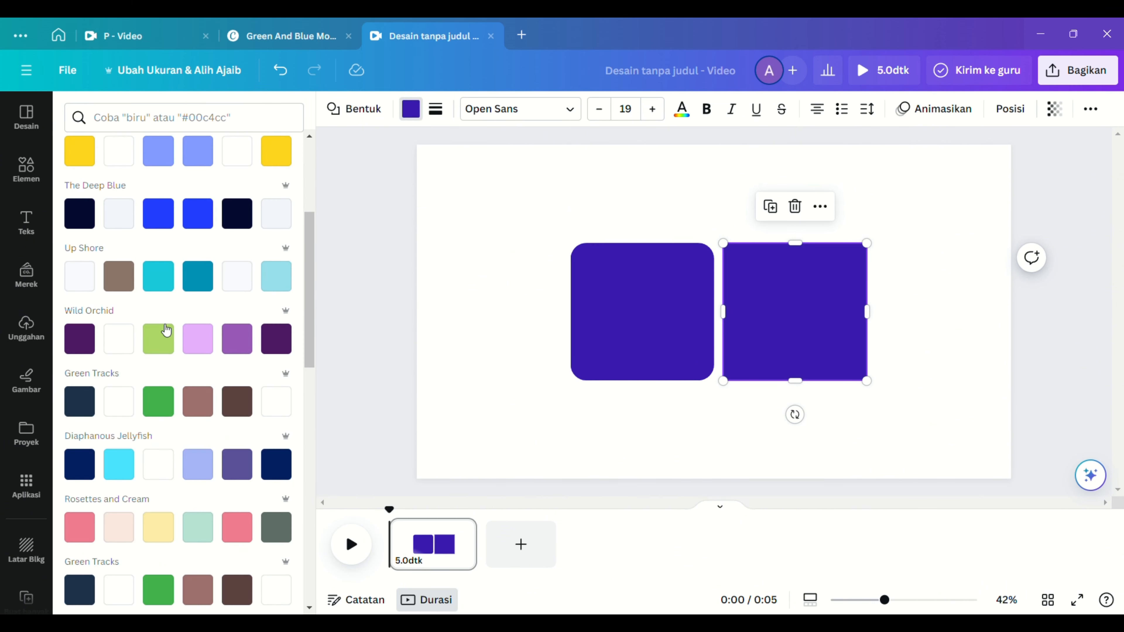
pyautogui.click(160, 278)
# Rotate the turquoise square about 45° and stretch it to cover the lower-right half of the rounded square
pyautogui.moveTo(795, 415); pyautogui.dragTo(700, 404)
pyautogui.moveTo(768, 347); pyautogui.dragTo(568, 470)
pyautogui.moveTo(765, 299); pyautogui.dragTo(793, 272)
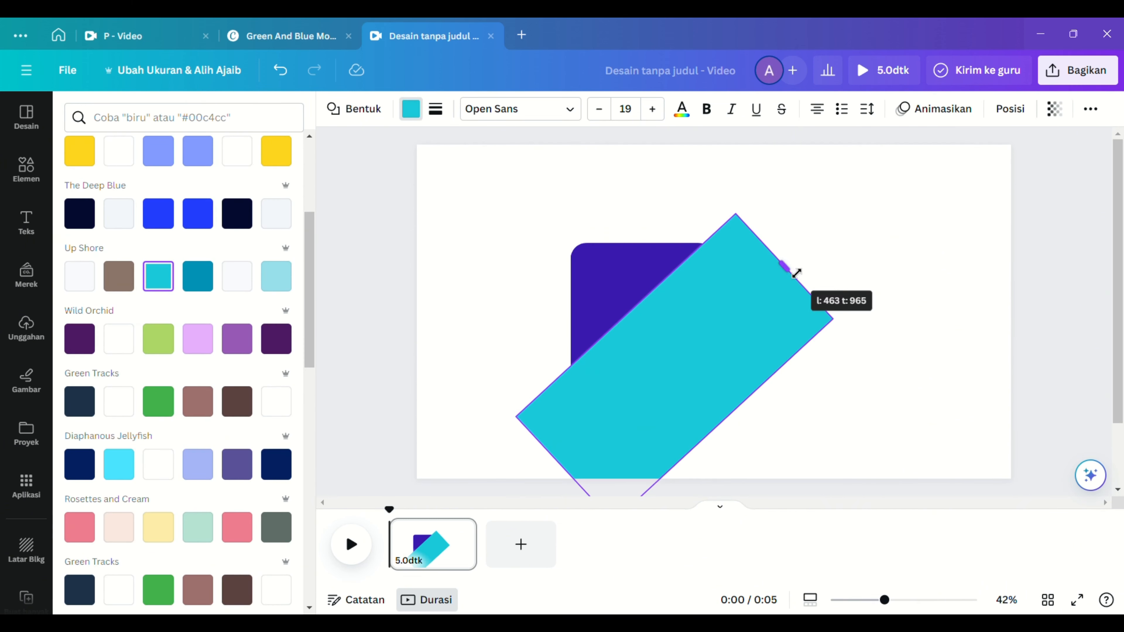
pyautogui.click(898, 227)
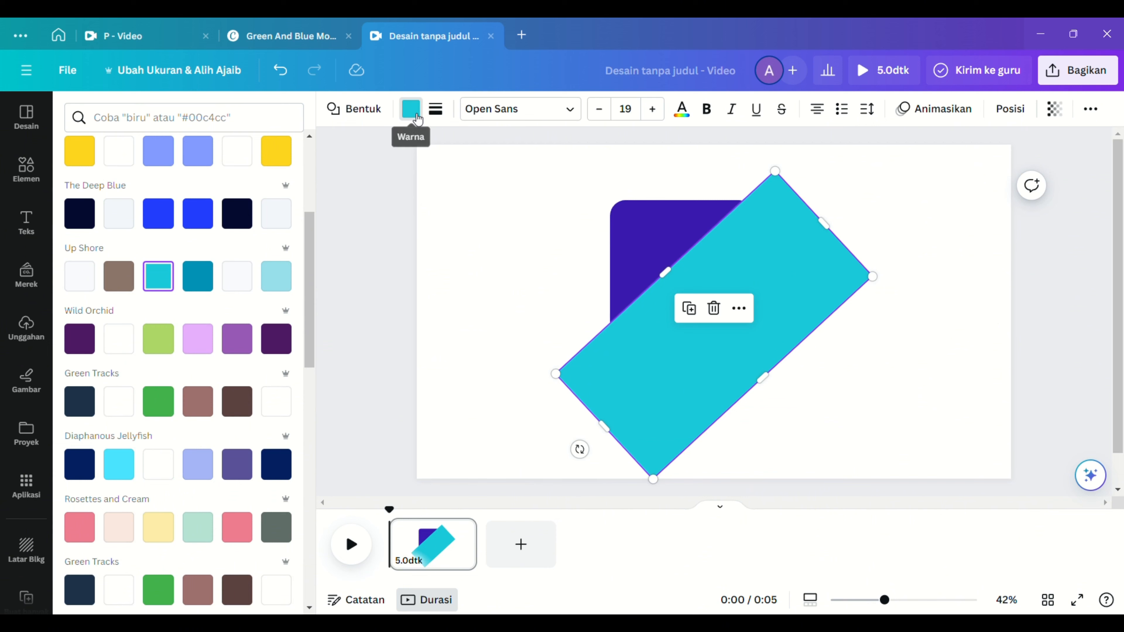
# Fill the diagonal rectangle with white so it blends into the page and leaves a rounded-corner triangle
pyautogui.click(415, 121)
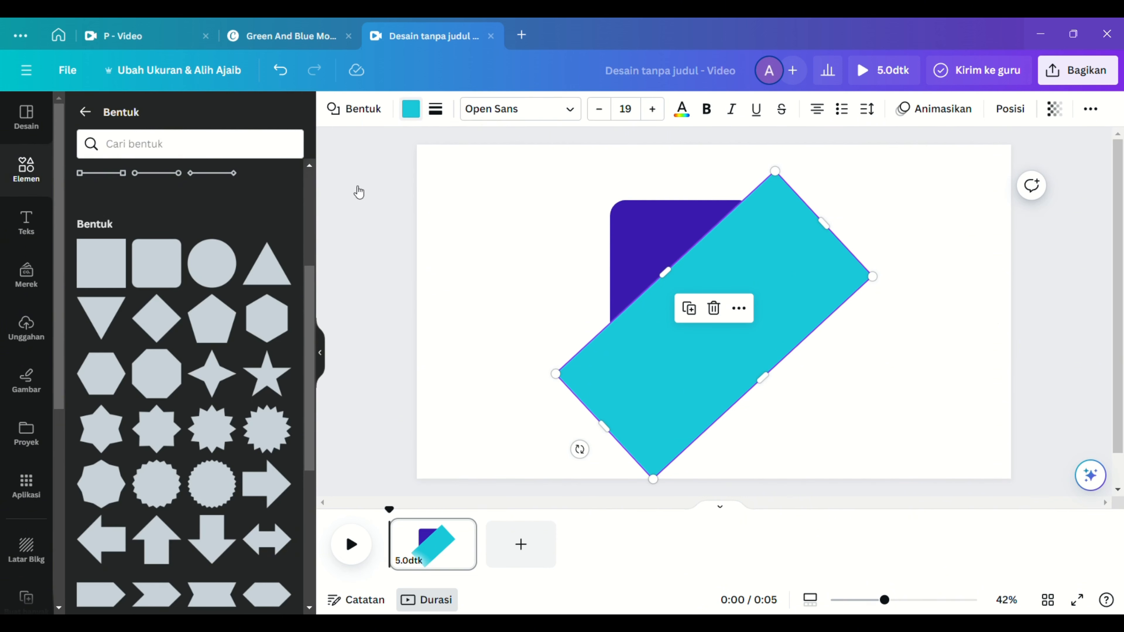
pyautogui.click(250, 206)
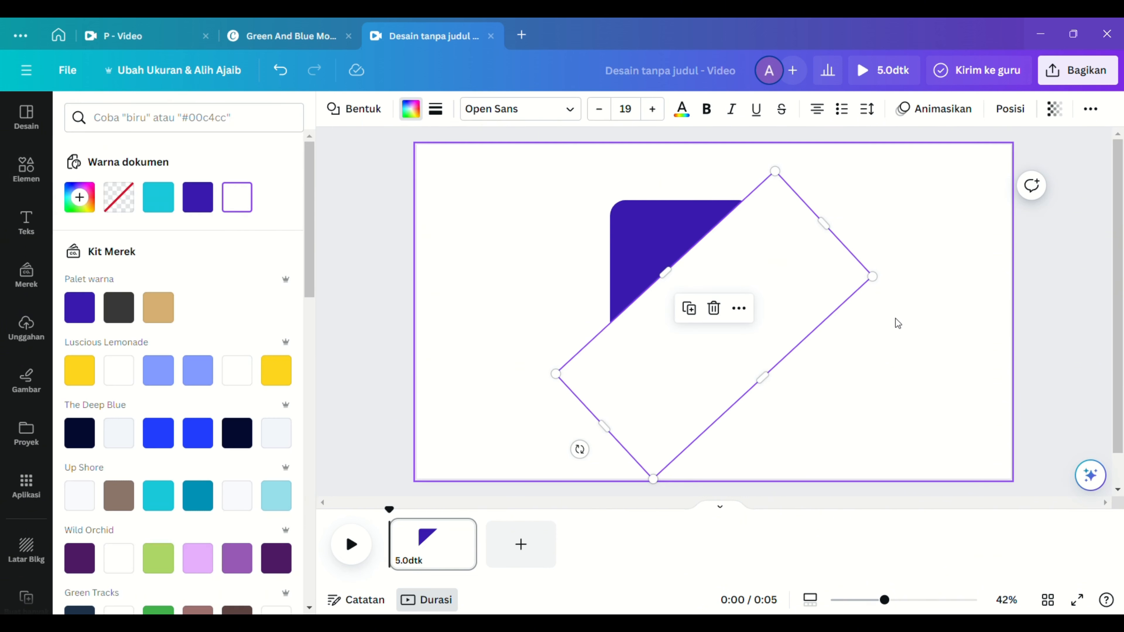
pyautogui.click(907, 320)
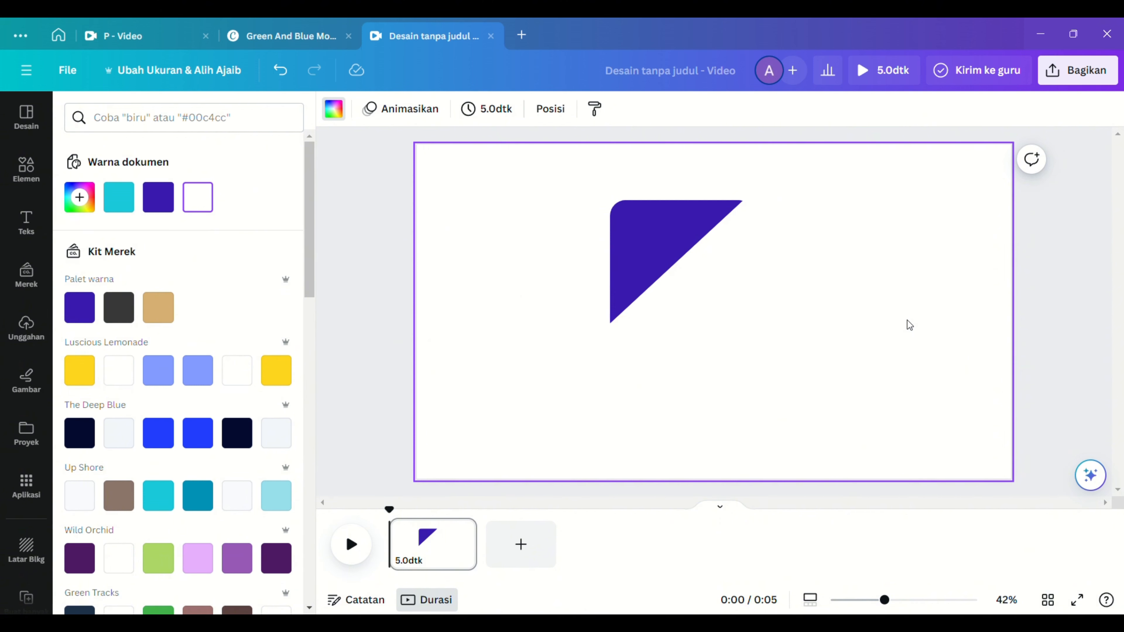
# Download the design as a PNG image at size 1
pyautogui.click(1078, 70)
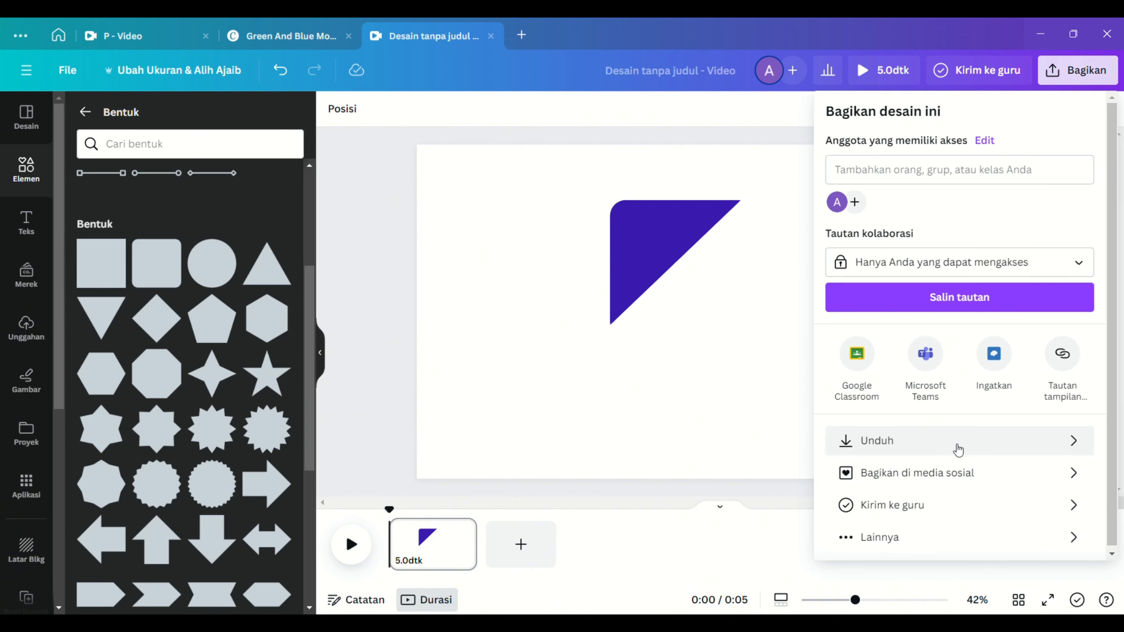
pyautogui.click(956, 449)
pyautogui.click(1099, 174)
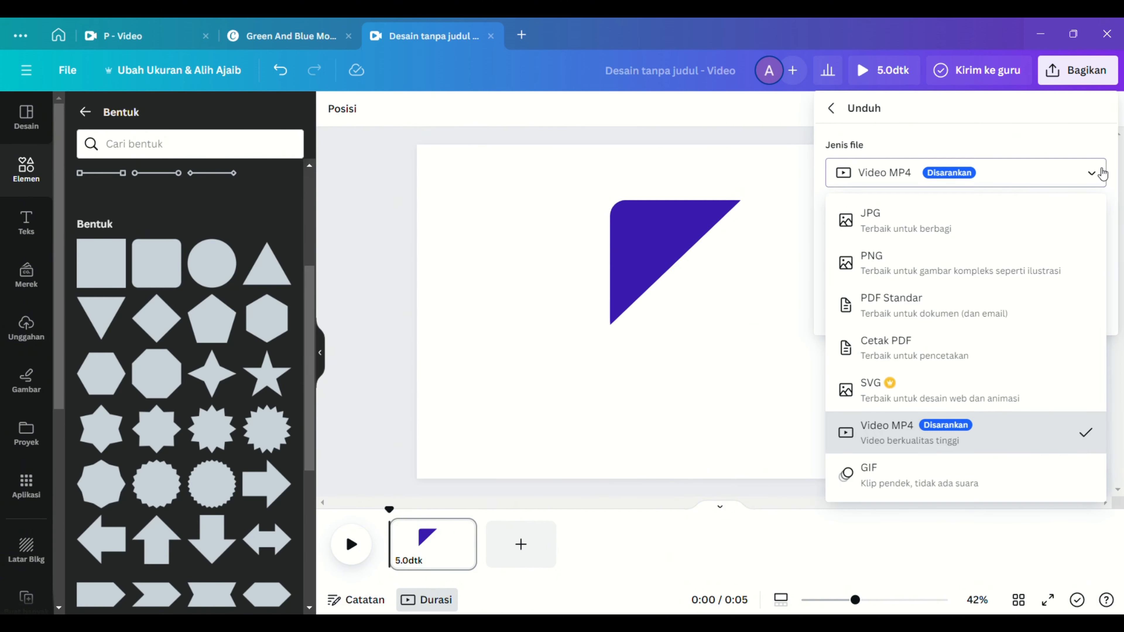
pyautogui.click(1023, 264)
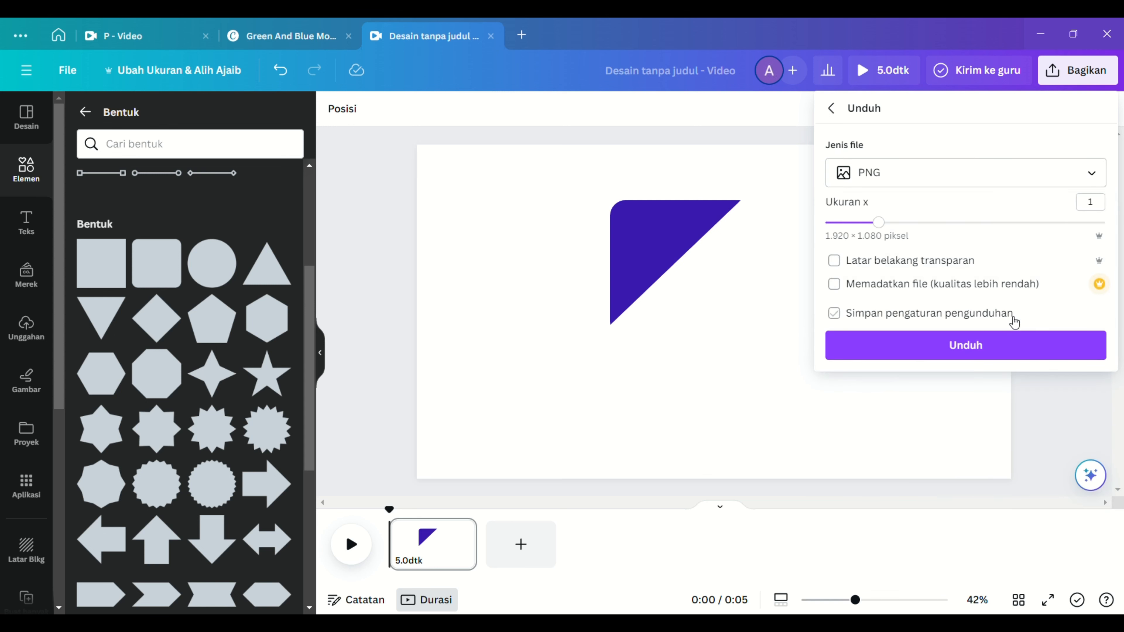
pyautogui.click(1001, 349)
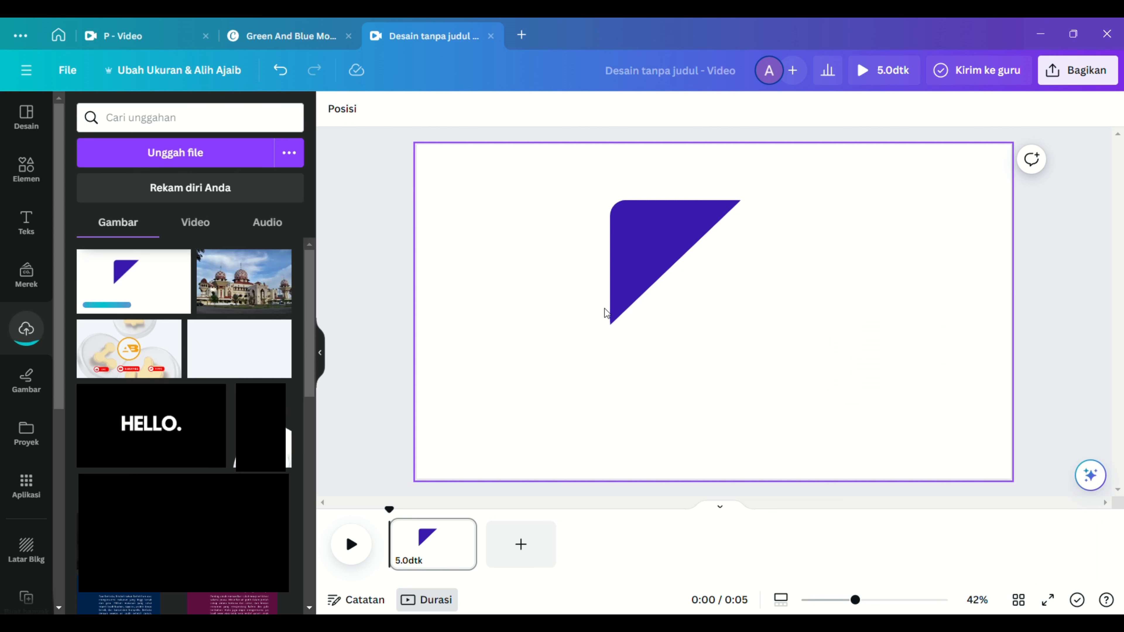
# Add a second page, place the uploaded triangle image on it and remove the image's background
pyautogui.click(524, 559)
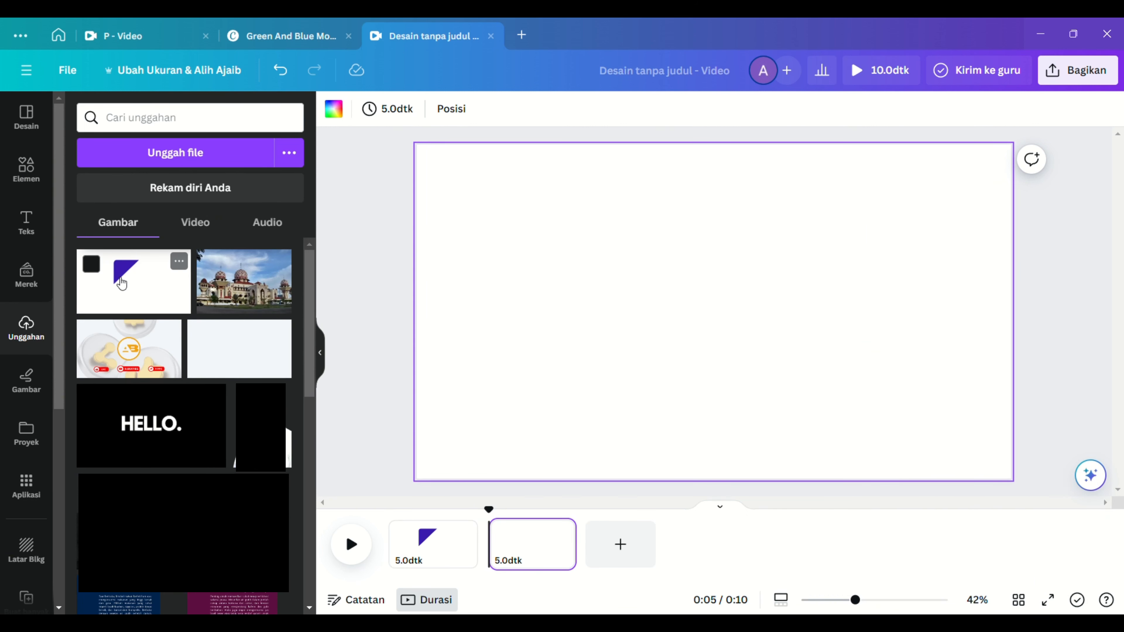
pyautogui.click(133, 281)
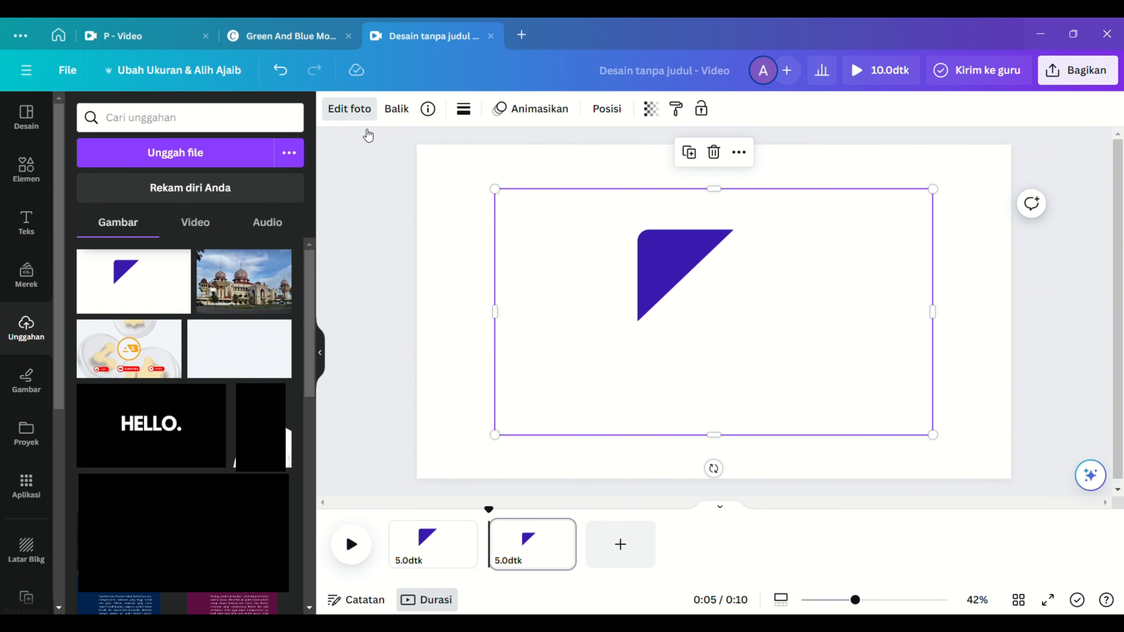
pyautogui.click(111, 230)
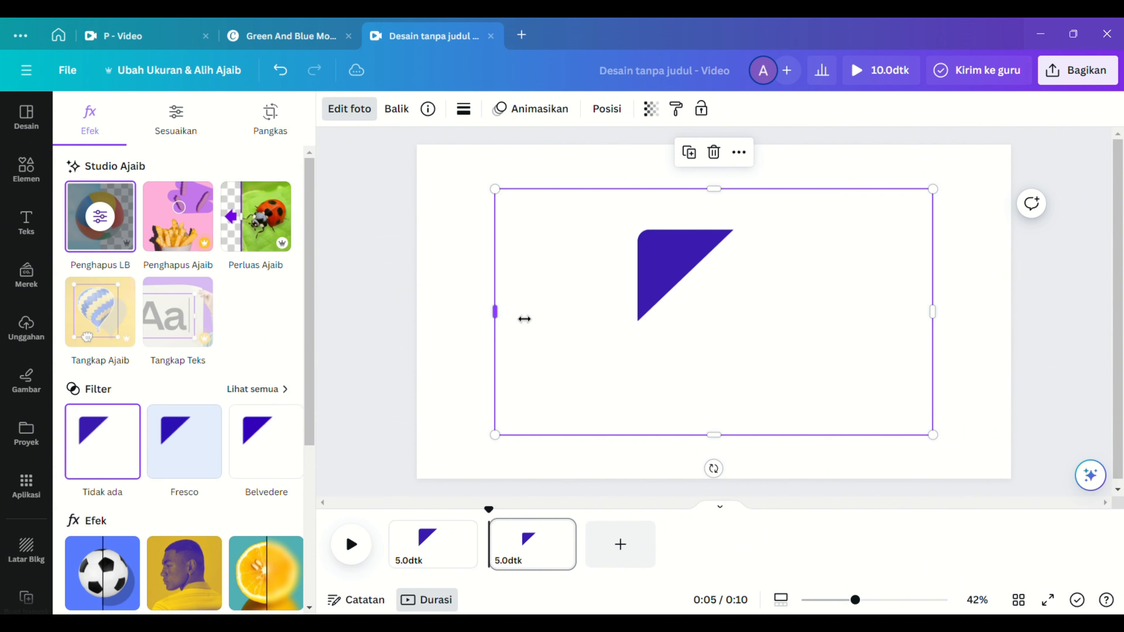
# Crop the image on all four sides tightly around the triangle
pyautogui.moveTo(495, 313); pyautogui.dragTo(636, 317)
pyautogui.moveTo(933, 312); pyautogui.dragTo(745, 323)
pyautogui.moveTo(685, 435); pyautogui.dragTo(686, 326)
pyautogui.moveTo(685, 189); pyautogui.dragTo(690, 230)
# Enlarge the triangle, rotate it 90° clockwise and move it to the upper right of the page
pyautogui.moveTo(737, 326); pyautogui.dragTo(759, 348)
pyautogui.moveTo(698, 383); pyautogui.dragTo(620, 293)
pyautogui.moveTo(721, 280); pyautogui.dragTo(837, 332)
pyautogui.click(862, 381)
# Duplicate the triangle, rotate the copy about 45° clockwise and fit it against the first triangle's right edge
pyautogui.click(824, 261)
pyautogui.hotkey('ctrl', 'd')
pyautogui.moveTo(716, 331); pyautogui.dragTo(743, 262)
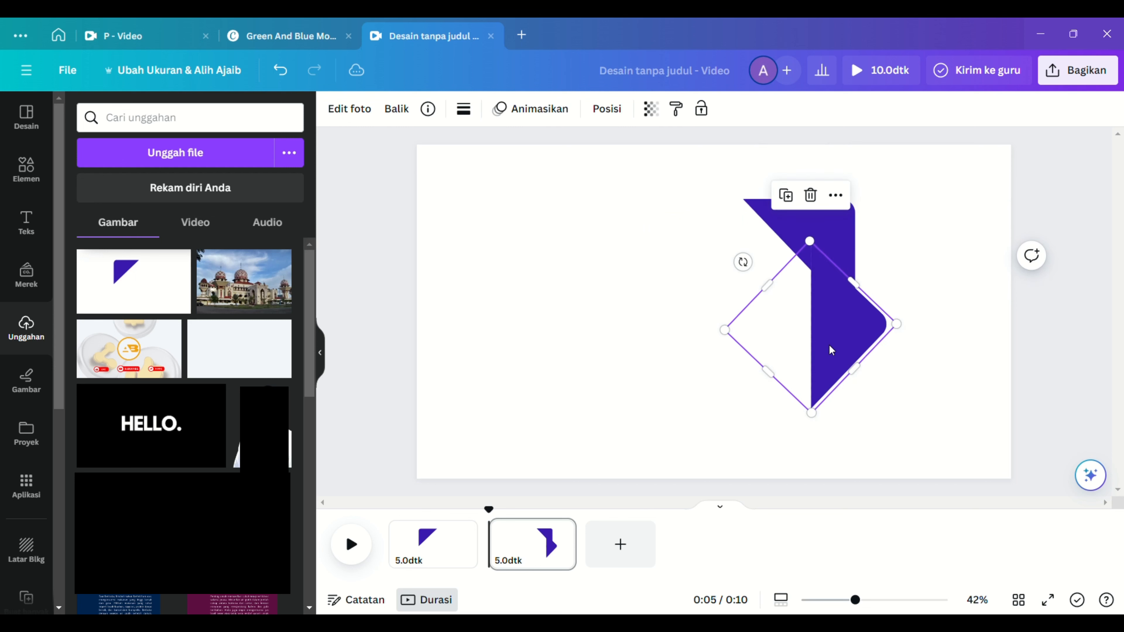
pyautogui.moveTo(831, 350); pyautogui.dragTo(886, 308)
pyautogui.click(951, 382)
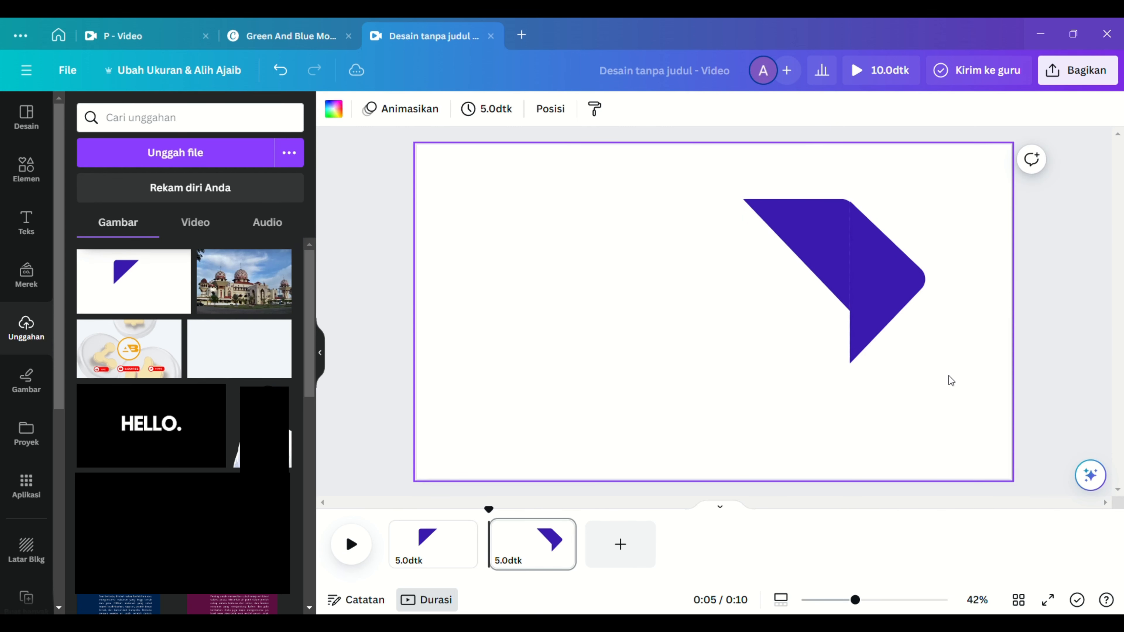
# Duplicate the second triangle, rotate the copy and fit it below as the ring's third piece
pyautogui.click(889, 324)
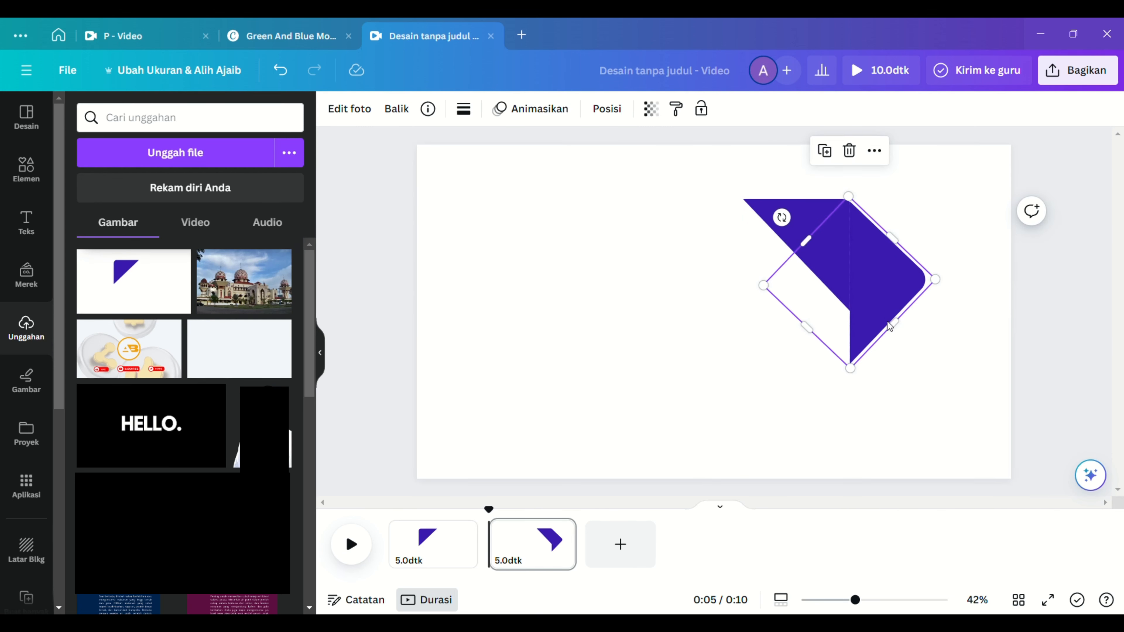
pyautogui.click(566, 342)
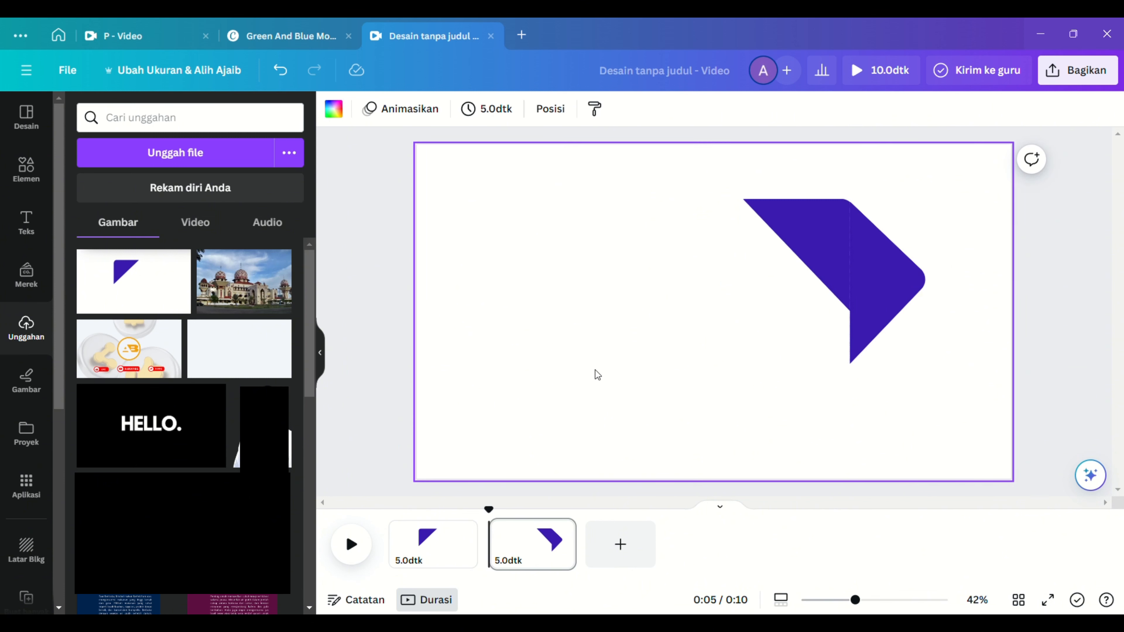
pyautogui.click(887, 319)
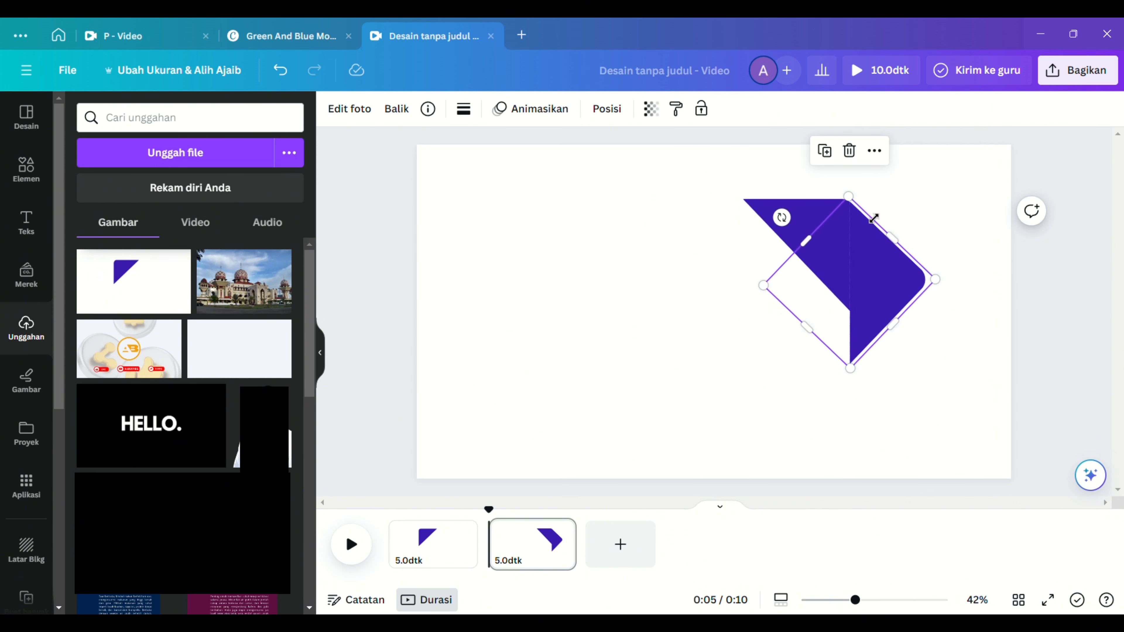
pyautogui.click(829, 156)
pyautogui.moveTo(867, 301); pyautogui.dragTo(881, 385)
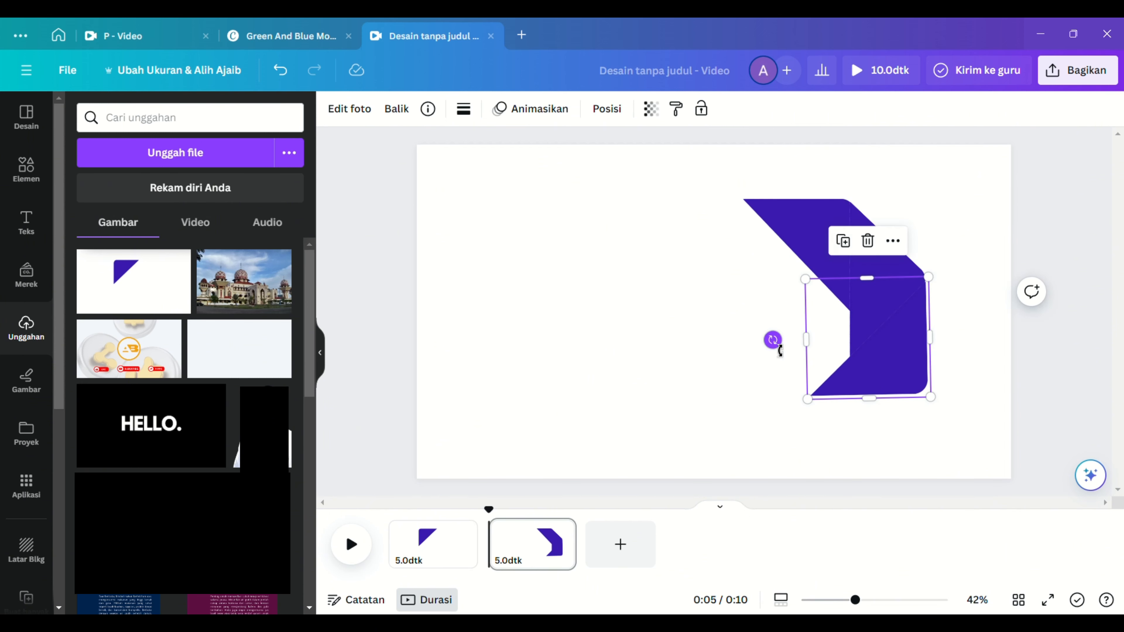
pyautogui.moveTo(772, 338); pyautogui.dragTo(757, 325)
# Place a fourth triangle copy at the lower right of the ring and nudge it left into alignment
pyautogui.moveTo(863, 447); pyautogui.dragTo(697, 420)
pyautogui.press('Left')
pyautogui.press('Left')
pyautogui.press('Left')
pyautogui.press('Left')
pyautogui.press('Left')
pyautogui.press('Left')
# Duplicate the fourth triangle, rotate the copy and nudge it right into place as the ring's bottom-left piece
pyautogui.click(815, 265)
pyautogui.moveTo(752, 327); pyautogui.dragTo(779, 394)
pyautogui.moveTo(635, 419); pyautogui.dragTo(727, 435)
pyautogui.press('Right')
pyautogui.press('Right')
pyautogui.press('Right')
pyautogui.press('Right')
pyautogui.press('Right')
pyautogui.press('Right')
pyautogui.press('Right')
pyautogui.press('Right')
pyautogui.press('Right')
pyautogui.press('Right')
pyautogui.press('Right')
pyautogui.press('Right')
pyautogui.press('Right')
pyautogui.press('Right')
pyautogui.press('Right')
pyautogui.press('Right')
pyautogui.press('Right')
pyautogui.press('Right')
# Duplicate the fifth triangle, rotate the copy and fit it as the ring's lower-left diagonal piece
pyautogui.click(686, 427)
pyautogui.click(794, 412)
pyautogui.click(760, 312)
pyautogui.moveTo(792, 425); pyautogui.dragTo(668, 378)
pyautogui.moveTo(757, 368); pyautogui.dragTo(731, 433)
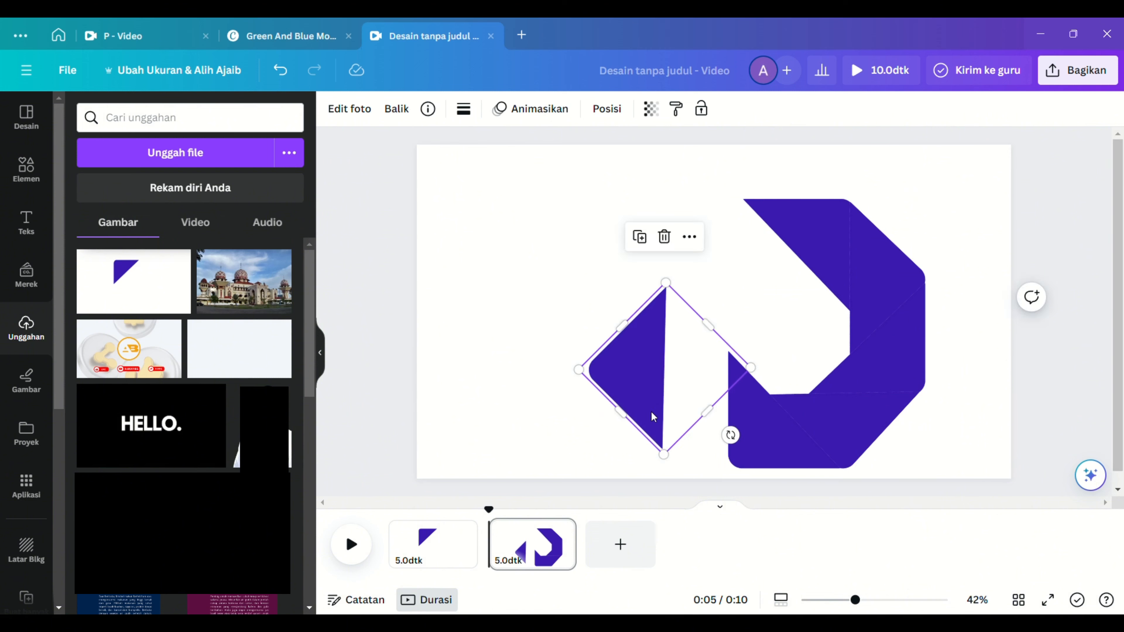
pyautogui.moveTo(650, 411); pyautogui.dragTo(717, 423)
# Rotate the seventh triangle copy to 0° and nudge it down into place on the ring's upper left
pyautogui.moveTo(799, 445); pyautogui.dragTo(720, 426)
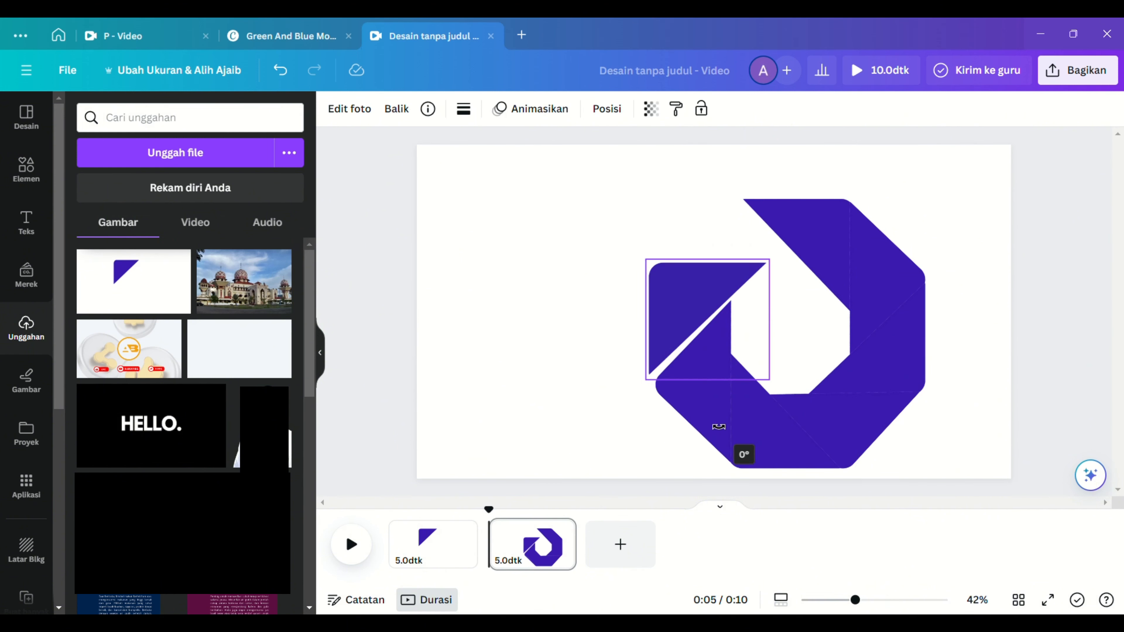
pyautogui.press('Down')
pyautogui.press('Down')
pyautogui.press('Down')
pyautogui.press('Down')
pyautogui.press('Down')
pyautogui.press('Down')
pyautogui.press('Down')
pyautogui.press('Down')
pyautogui.press('Down')
pyautogui.press('Down')
pyautogui.press('Down')
pyautogui.press('Down')
# Select all the triangles and move the whole ring to the centre of the page
pyautogui.moveTo(619, 182); pyautogui.dragTo(952, 473)
pyautogui.moveTo(799, 432); pyautogui.dragTo(723, 407)
pyautogui.click(951, 391)
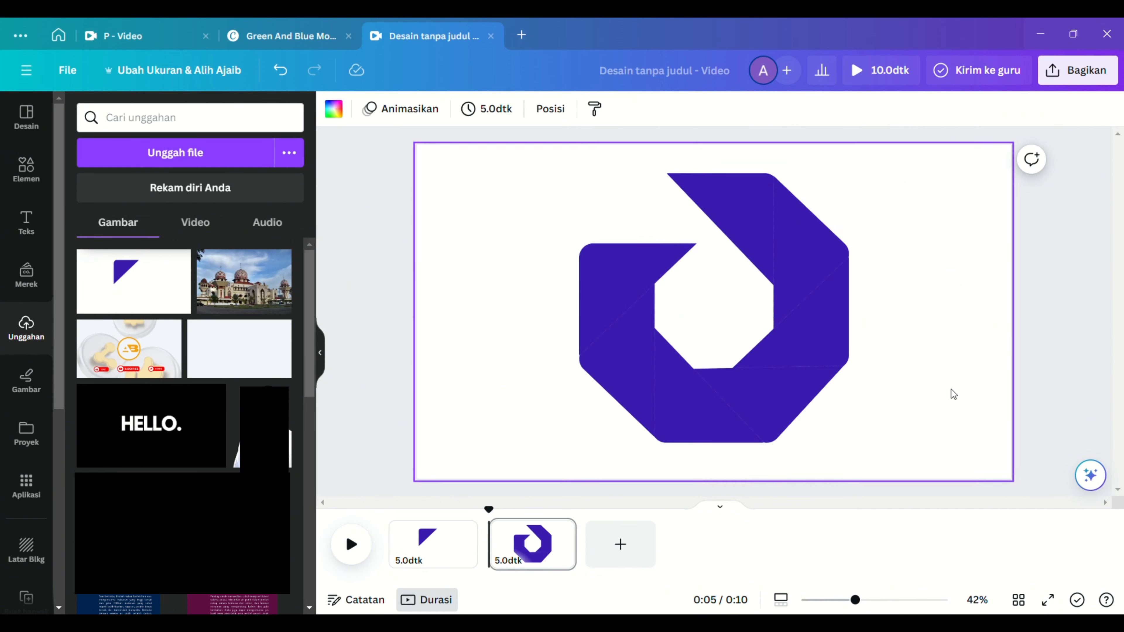
# Recolour the upper-right triangle solid red with the Ceri duotone, matching its shadow colour to the red highlight
pyautogui.click(804, 230)
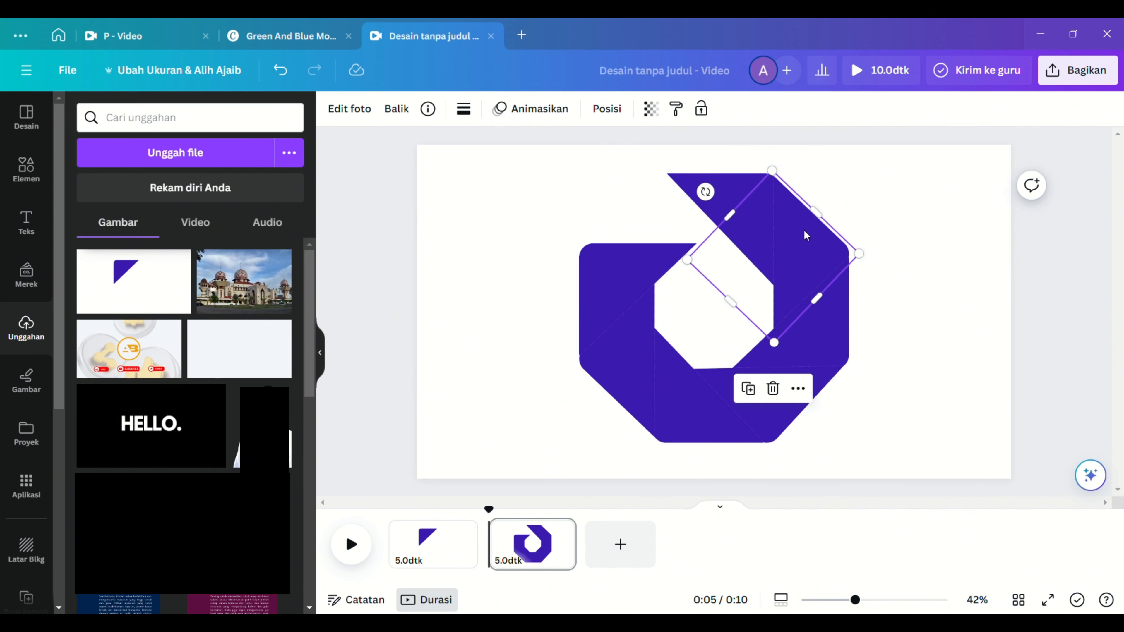
pyautogui.click(350, 109)
pyautogui.scroll(-5, 249, 352)
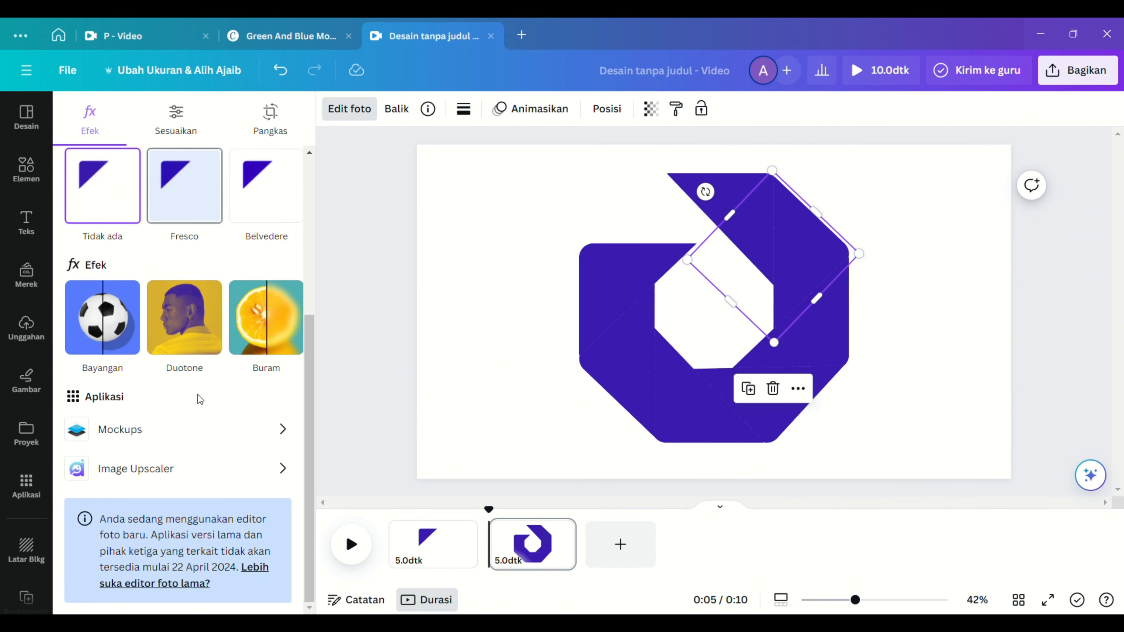
pyautogui.click(187, 327)
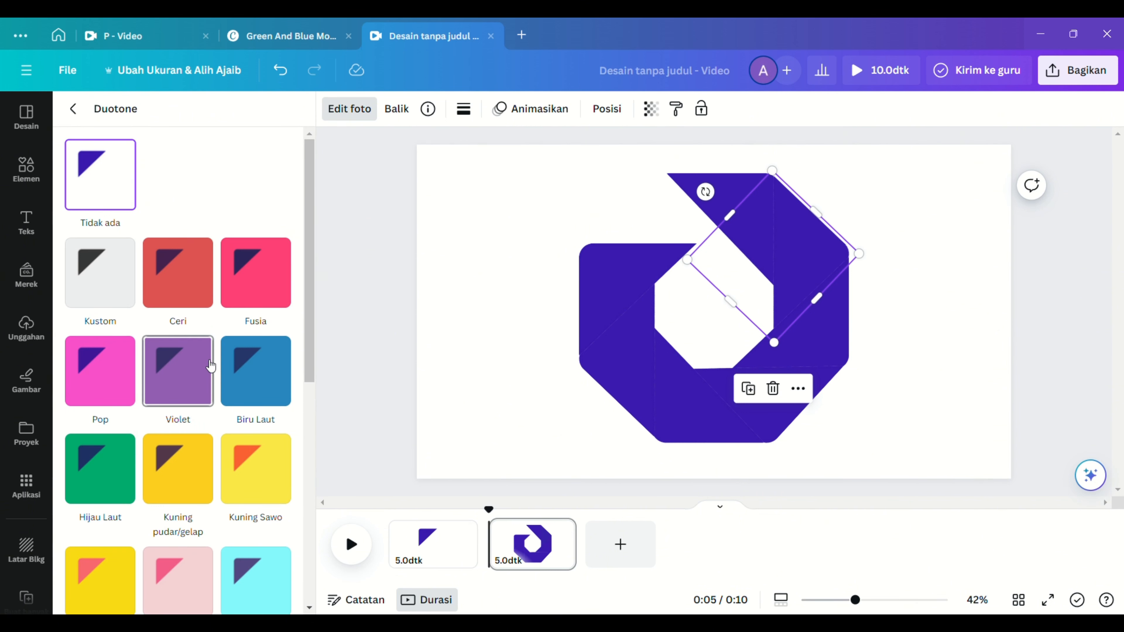
pyautogui.click(249, 284)
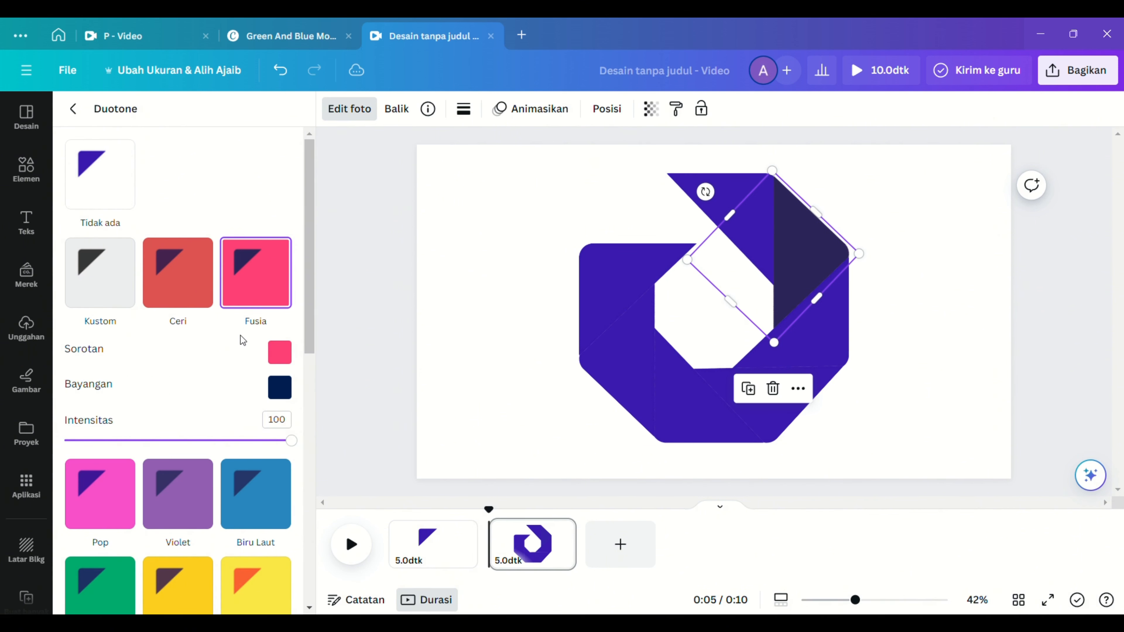
pyautogui.hotkey('ctrl', 'z')
pyautogui.hotkey('ctrl', 'z')
pyautogui.hotkey('ctrl', 'z')
pyautogui.hotkey('ctrl', 'z')
# Apply the Fusia duotone to the right-hand triangle and match its shadow colour to the pink highlight
pyautogui.click(267, 300)
pyautogui.click(281, 388)
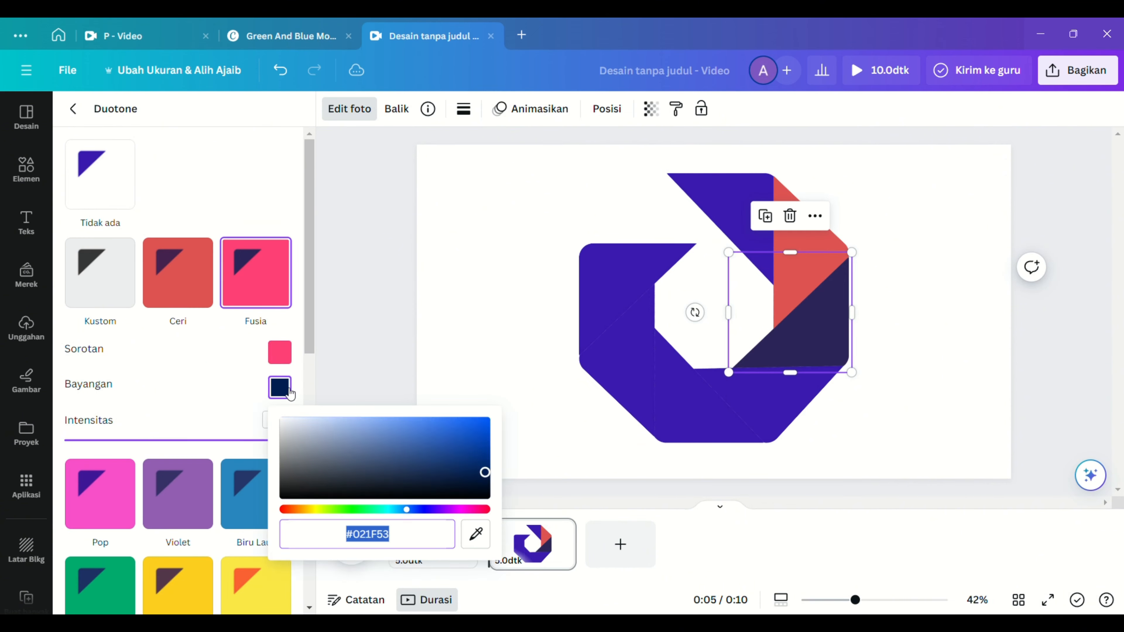
pyautogui.hotkey('ctrl', 'v')
# Apply the Pop duotone to the lower-right triangle and match its shadow colour to the magenta highlight
pyautogui.click(770, 401)
pyautogui.click(106, 379)
pyautogui.click(281, 486)
pyautogui.hotkey('ctrl', 'v')
# Apply the Violet duotone to the bottom-left triangle and match its shadow colour to the violet highlight
pyautogui.click(695, 412)
pyautogui.click(196, 395)
pyautogui.click(279, 487)
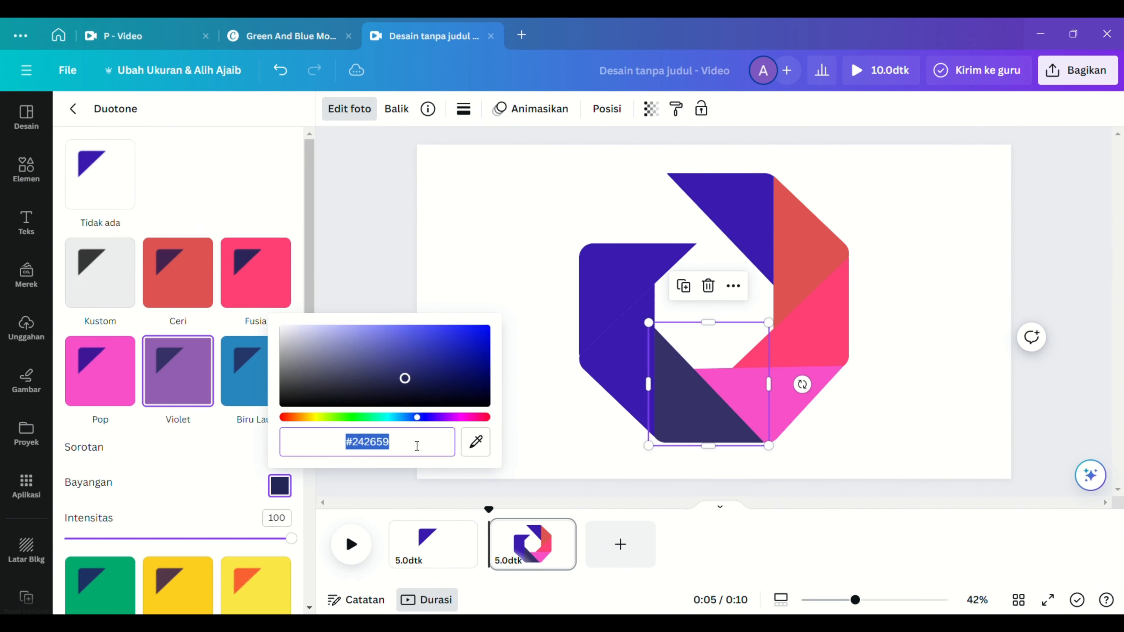
pyautogui.hotkey('ctrl', 'v')
# Apply the Biru Laut duotone to the ring's lower-left diagonal triangle and open its shadow colour
pyautogui.click(615, 372)
pyautogui.click(261, 390)
pyautogui.click(280, 486)
# Apply the Hijau Laut duotone to the upper-left triangle, open its shadow colour and return to the effects overview
pyautogui.click(613, 283)
pyautogui.click(106, 472)
pyautogui.click(280, 495)
pyautogui.click(72, 109)
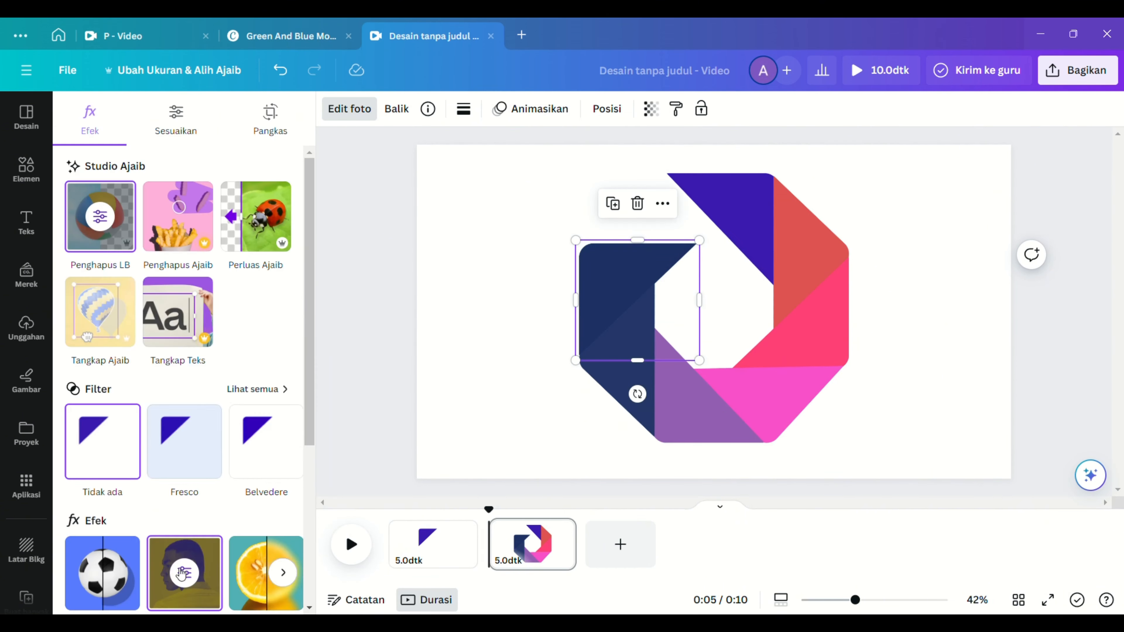
# Match the upper-left triangle's duotone shadow colour to its green highlight colour
pyautogui.click(186, 572)
pyautogui.click(279, 500)
pyautogui.scroll(-2, 210, 529)
pyautogui.click(280, 453)
pyautogui.hotkey('ctrl', 'v')
pyautogui.click(492, 376)
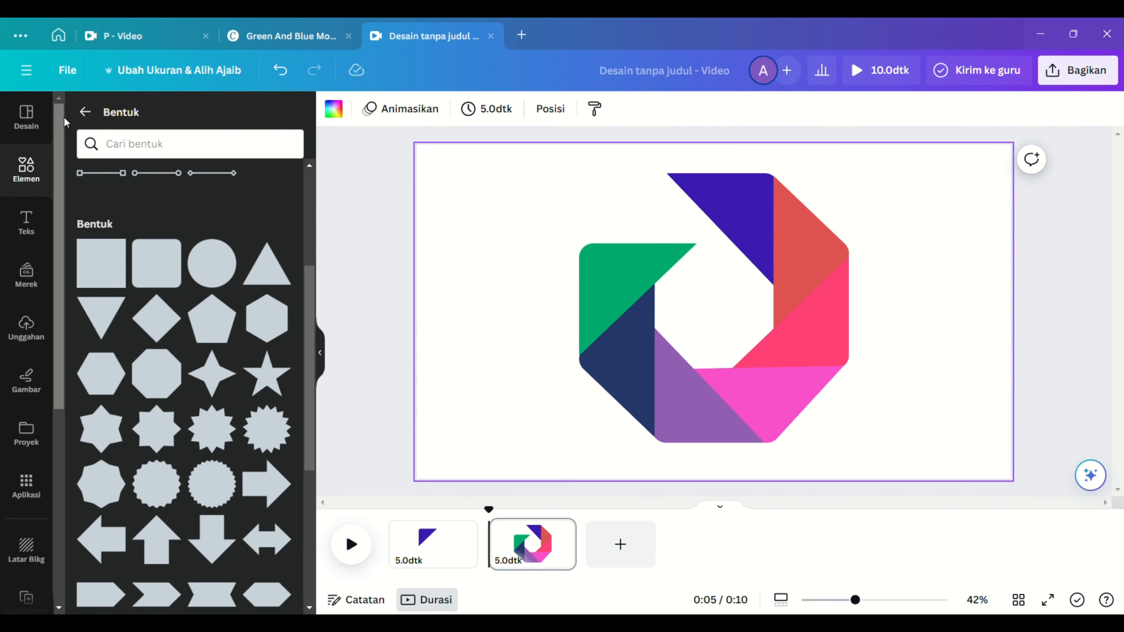
# Search the elements for "shadow" and add the long, thin soft-shadow graphic to the page
pyautogui.click(85, 112)
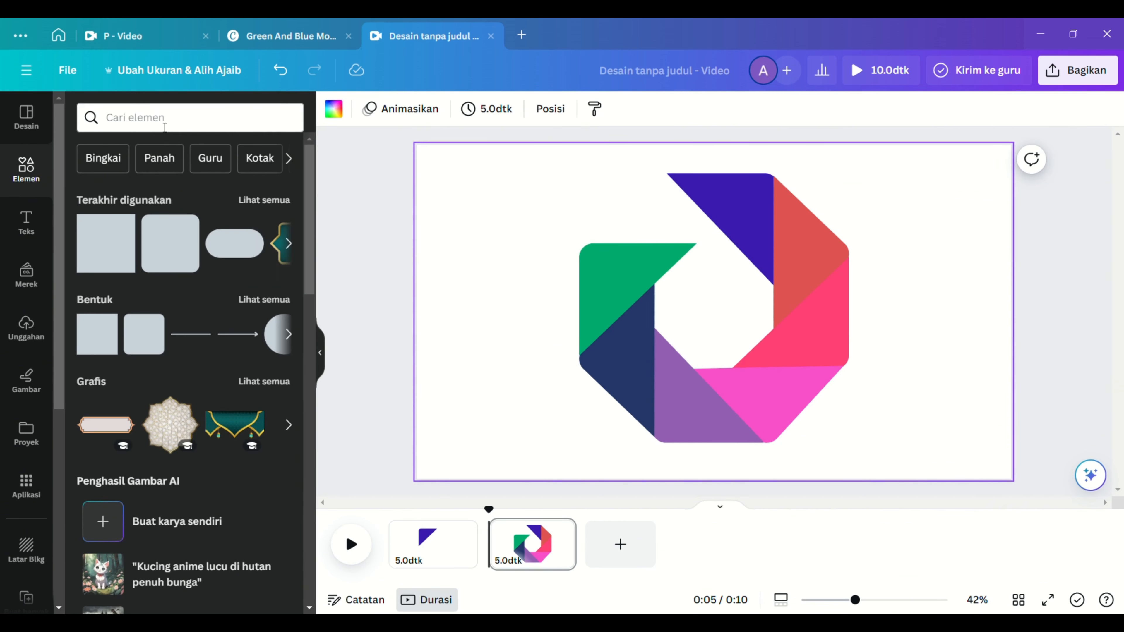
pyautogui.click(163, 124)
pyautogui.write('shadow')
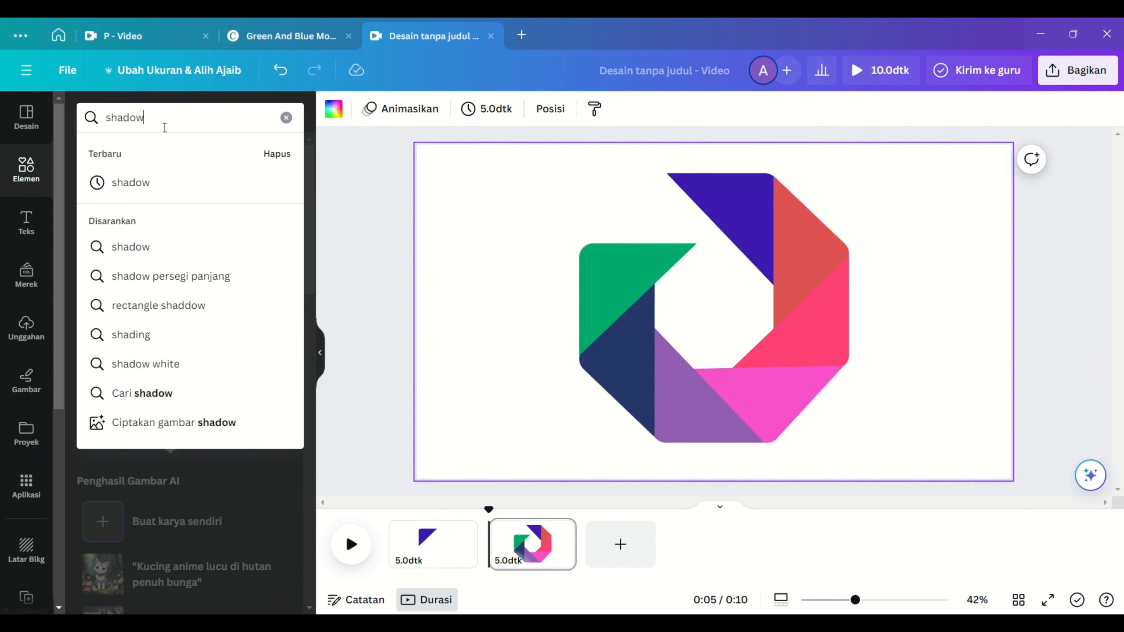
pyautogui.press('Return')
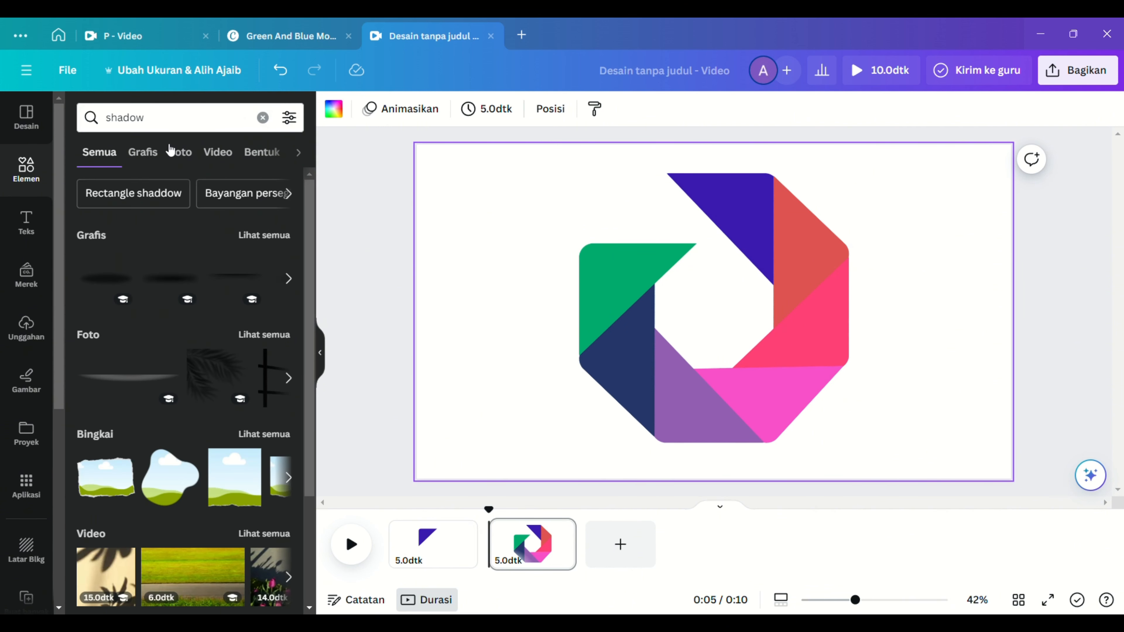
pyautogui.click(232, 279)
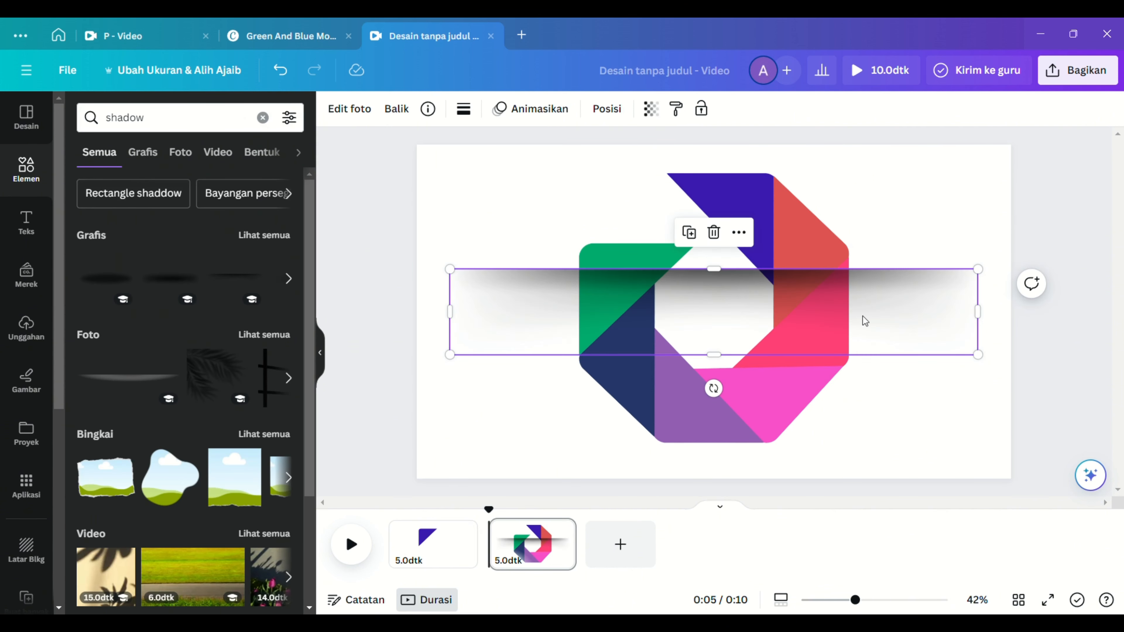
# Shrink and rotate the shadow so it lies on the blue triangle along its vertical edge with the red triangle
pyautogui.moveTo(978, 355); pyautogui.dragTo(606, 294)
pyautogui.moveTo(527, 328); pyautogui.dragTo(483, 281)
pyautogui.moveTo(517, 350); pyautogui.dragTo(538, 328)
pyautogui.moveTo(489, 282); pyautogui.dragTo(720, 254)
pyautogui.moveTo(756, 294); pyautogui.dragTo(761, 301)
pyautogui.click(924, 300)
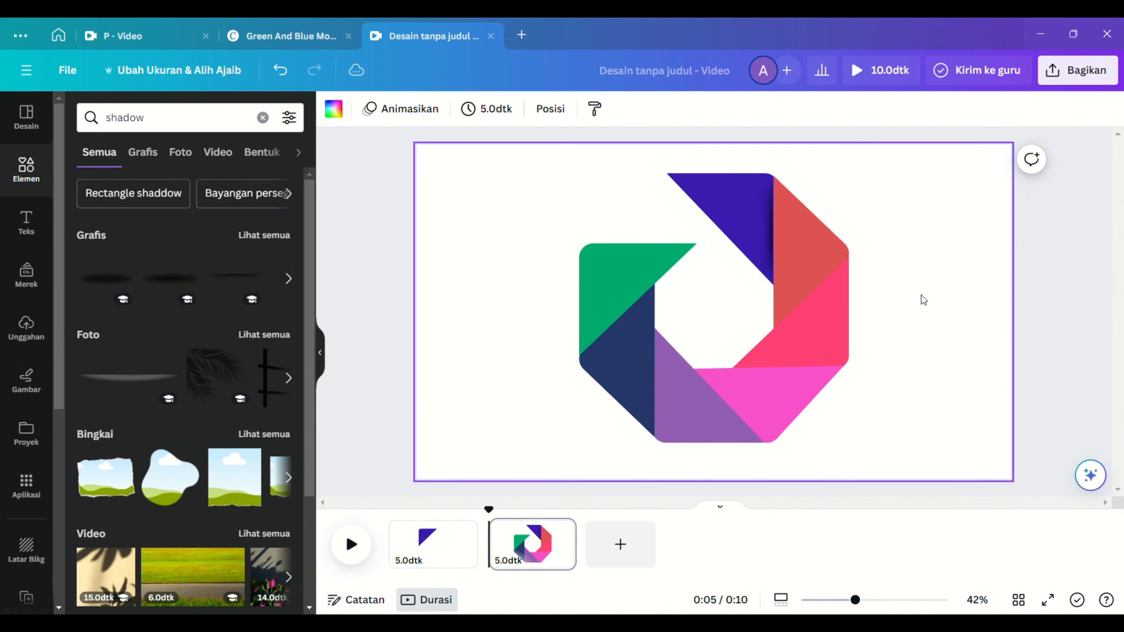
# Copy the shadow and rotate it along the diagonal edge between the red and pink triangles
pyautogui.click(766, 231)
pyautogui.hotkey('ctrl', 'c')
pyautogui.click(894, 261)
pyautogui.hotkey('ctrl', 'v')
pyautogui.moveTo(738, 220); pyautogui.dragTo(777, 264)
pyautogui.moveTo(783, 243); pyautogui.dragTo(777, 271)
pyautogui.moveTo(850, 248); pyautogui.dragTo(817, 248)
# Paste another shadow copy and lay it horizontally on the pink triangle's edge with the magenta triangle
pyautogui.hotkey('ctrl', 'c')
pyautogui.hotkey('ctrl', 'v')
pyautogui.moveTo(721, 287); pyautogui.dragTo(703, 351)
pyautogui.moveTo(705, 379); pyautogui.dragTo(708, 372)
pyautogui.moveTo(843, 349); pyautogui.dragTo(848, 349)
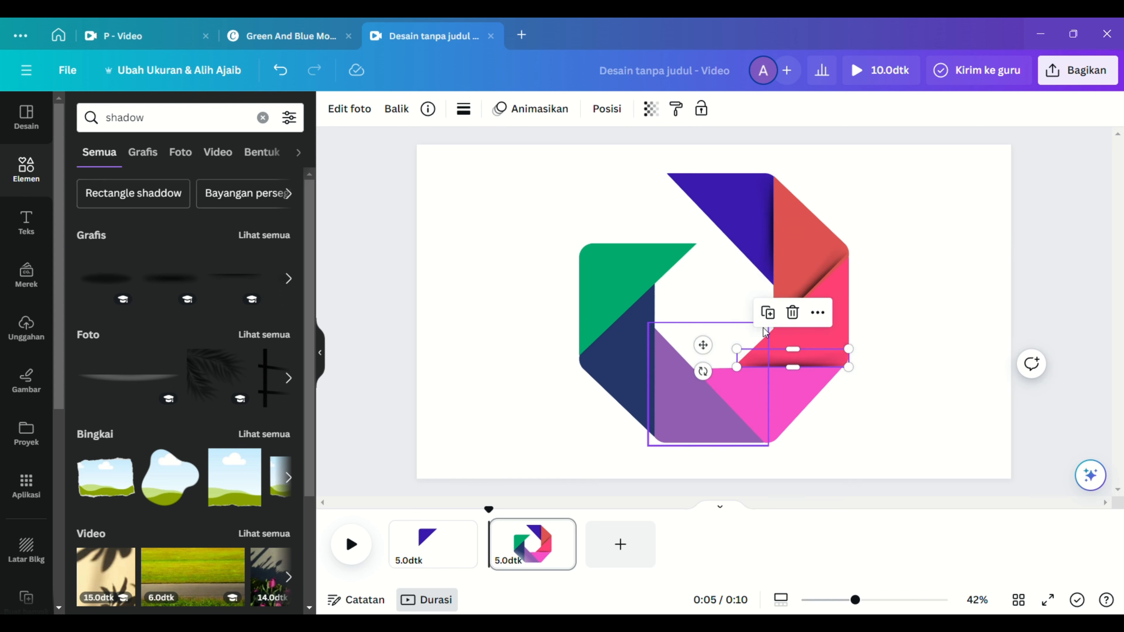
# Duplicate the shadow and rotate it to about -132° on the magenta triangle along its edge with the violet one
pyautogui.click(768, 312)
pyautogui.moveTo(709, 378); pyautogui.dragTo(720, 323)
pyautogui.moveTo(811, 323); pyautogui.dragTo(782, 378)
pyautogui.moveTo(760, 357); pyautogui.dragTo(759, 361)
pyautogui.moveTo(778, 380); pyautogui.dragTo(760, 365)
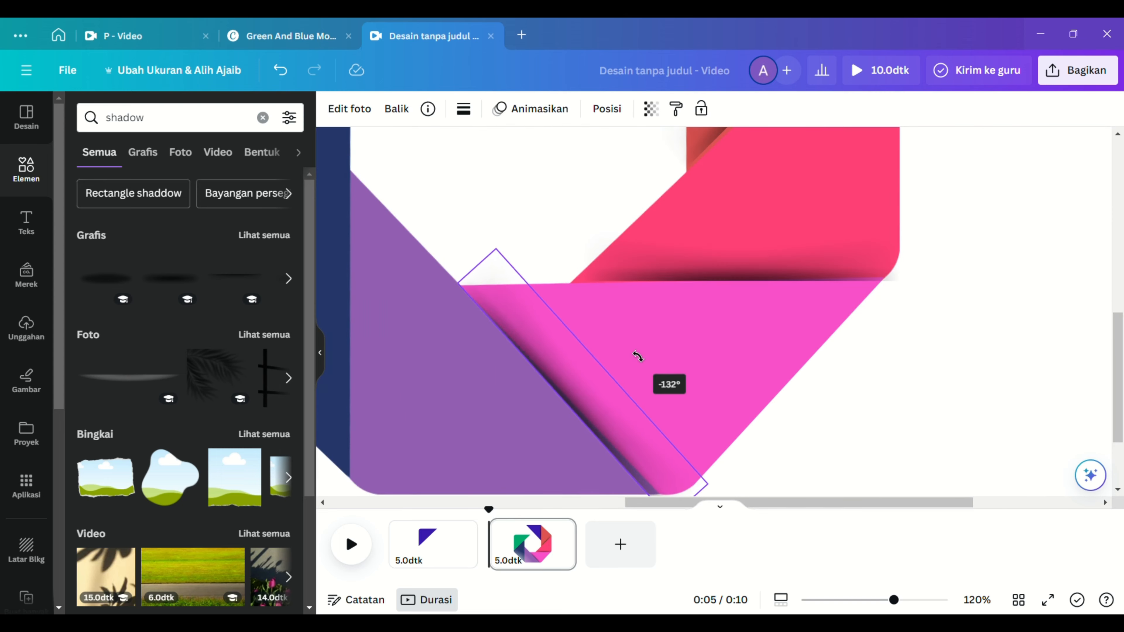
pyautogui.moveTo(638, 357); pyautogui.dragTo(638, 357)
pyautogui.click(878, 413)
# Duplicate the shadow and rotate it upright on the violet triangle along its edge with the navy triangle
pyautogui.scroll(-4, 878, 413)
pyautogui.click(753, 416)
pyautogui.click(704, 293)
pyautogui.moveTo(761, 367); pyautogui.dragTo(692, 339)
pyautogui.moveTo(712, 361); pyautogui.dragTo(569, 331)
# Duplicate the shadow and align it with the diagonal edge between the navy and green triangles
pyautogui.click(601, 254)
pyautogui.moveTo(570, 358); pyautogui.dragTo(575, 418)
pyautogui.moveTo(567, 378); pyautogui.dragTo(612, 324)
pyautogui.moveTo(598, 350); pyautogui.dragTo(601, 350)
pyautogui.moveTo(614, 323); pyautogui.dragTo(613, 325)
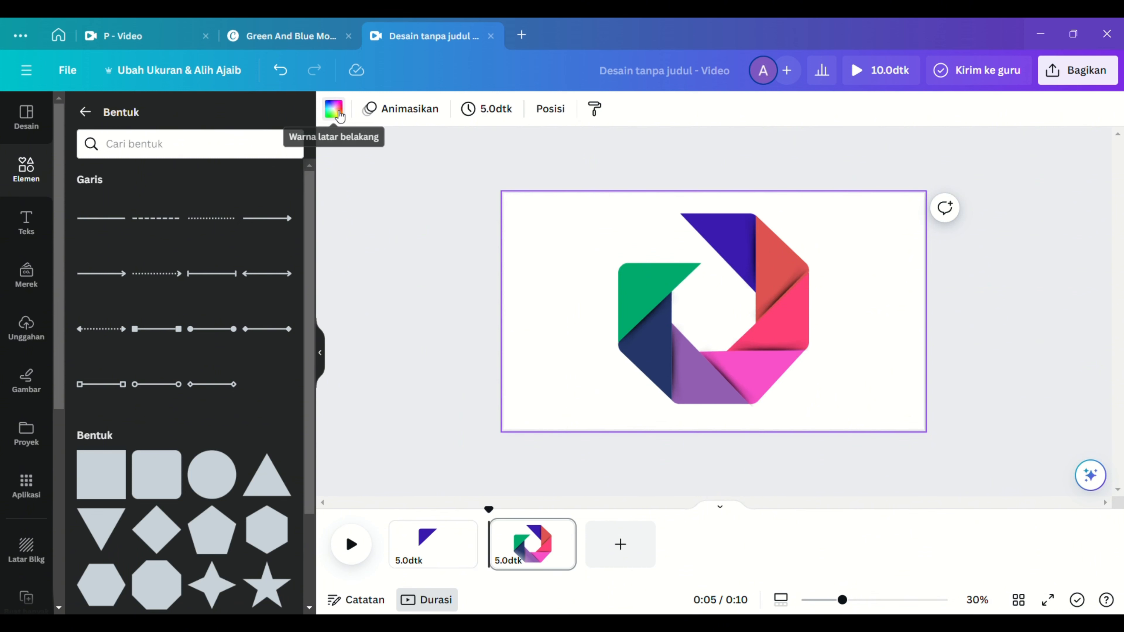
# Set the page background to the dark teal-blue of the Up Shore palette
pyautogui.click(339, 116)
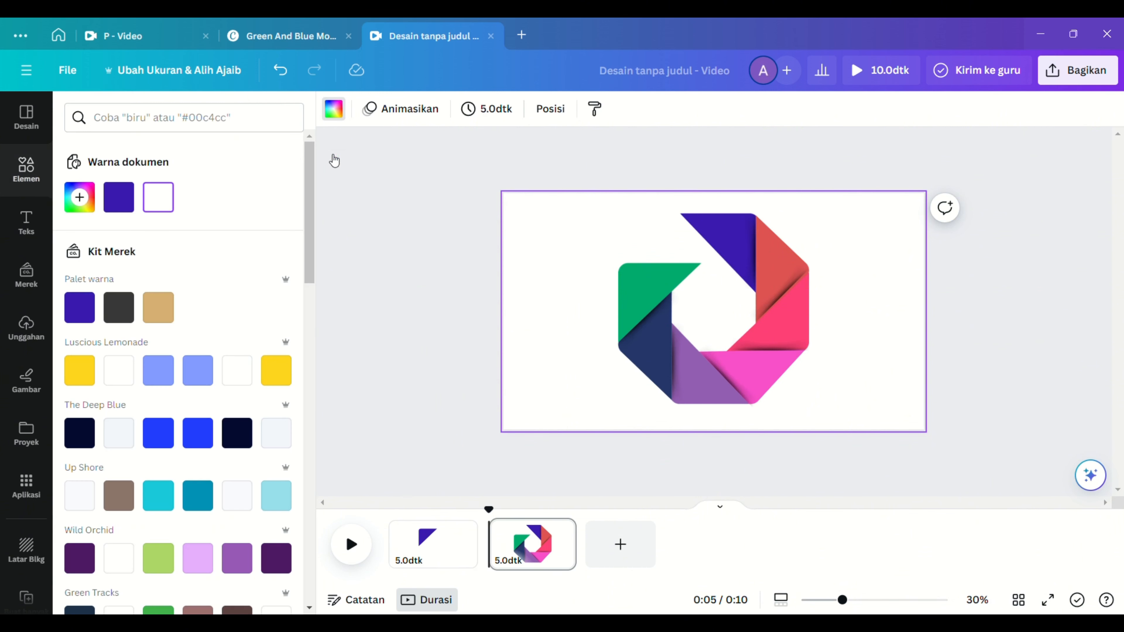
pyautogui.scroll(-3, 175, 300)
pyautogui.scroll(-3, 176, 300)
pyautogui.click(202, 209)
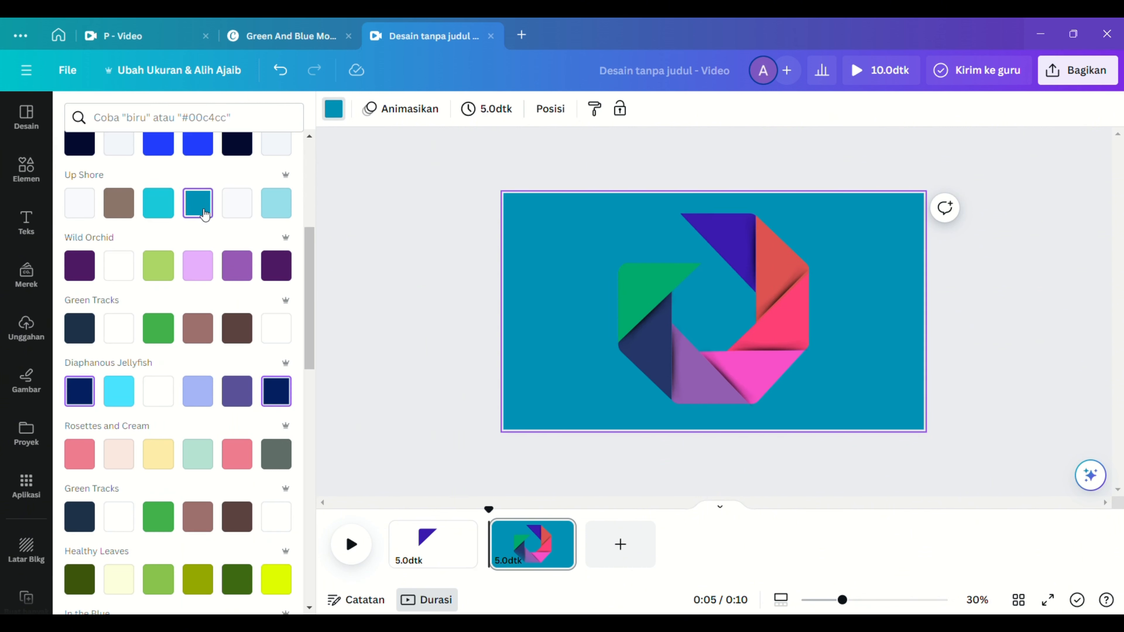
# Add the heading "YOUR TITLE HERE" and move it to the page's upper-left area beside the ring
pyautogui.click(26, 169)
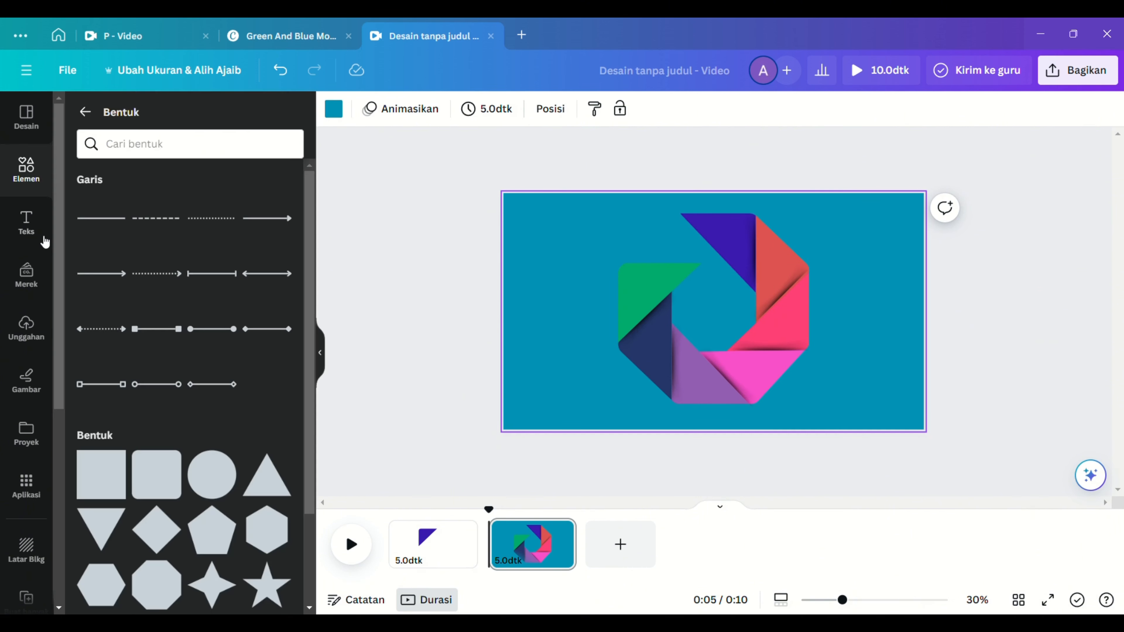
pyautogui.click(34, 235)
pyautogui.click(151, 239)
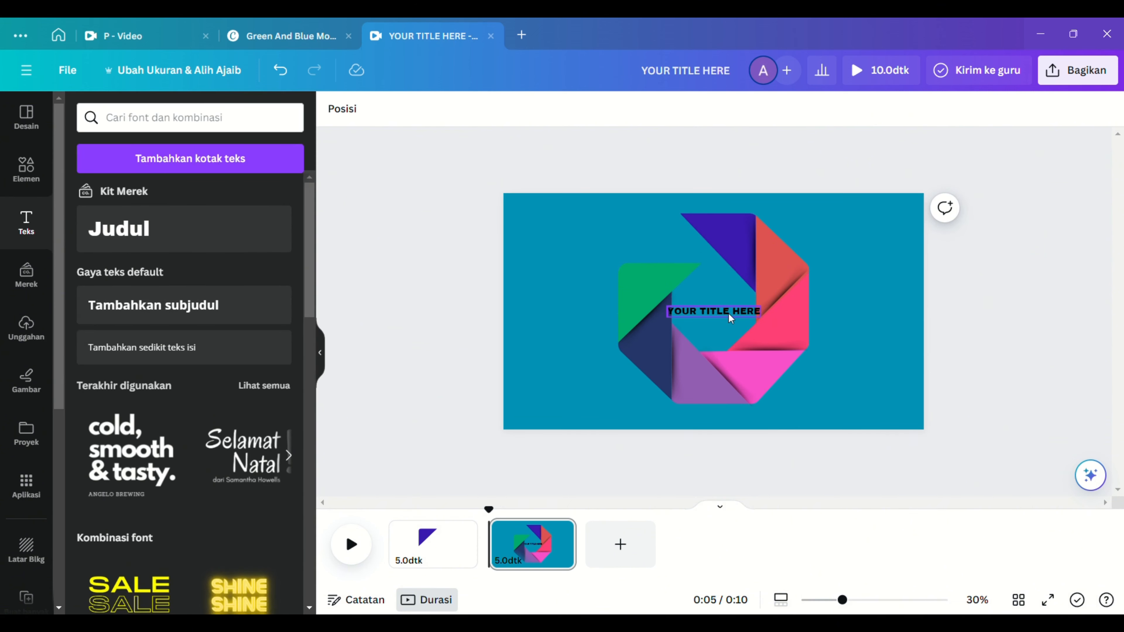
pyautogui.moveTo(729, 314); pyautogui.dragTo(599, 241)
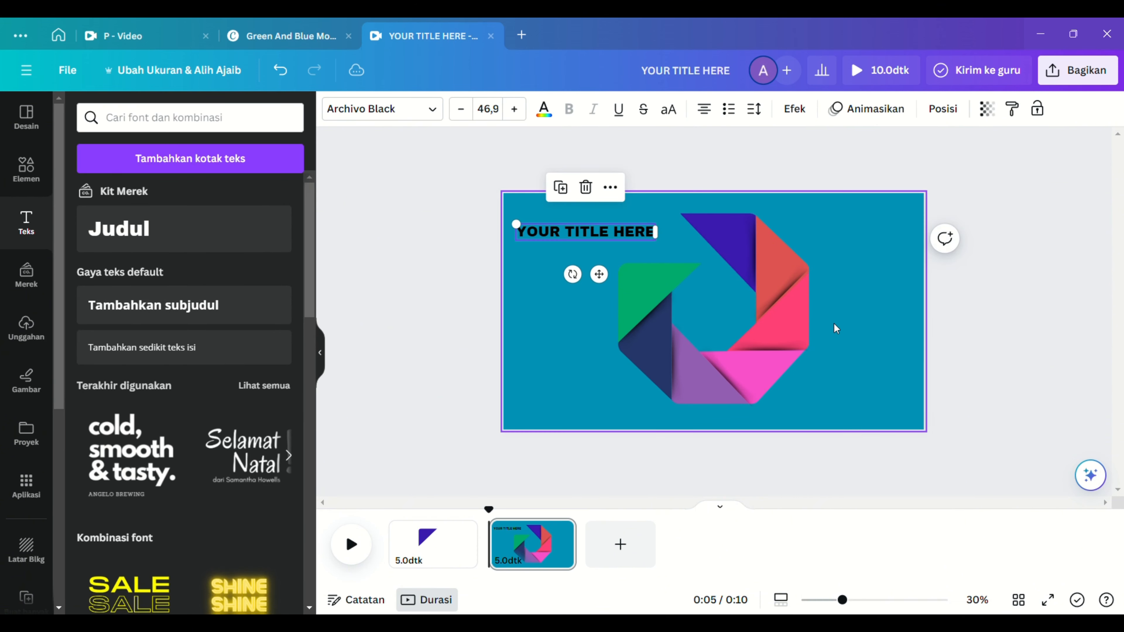
pyautogui.click(955, 334)
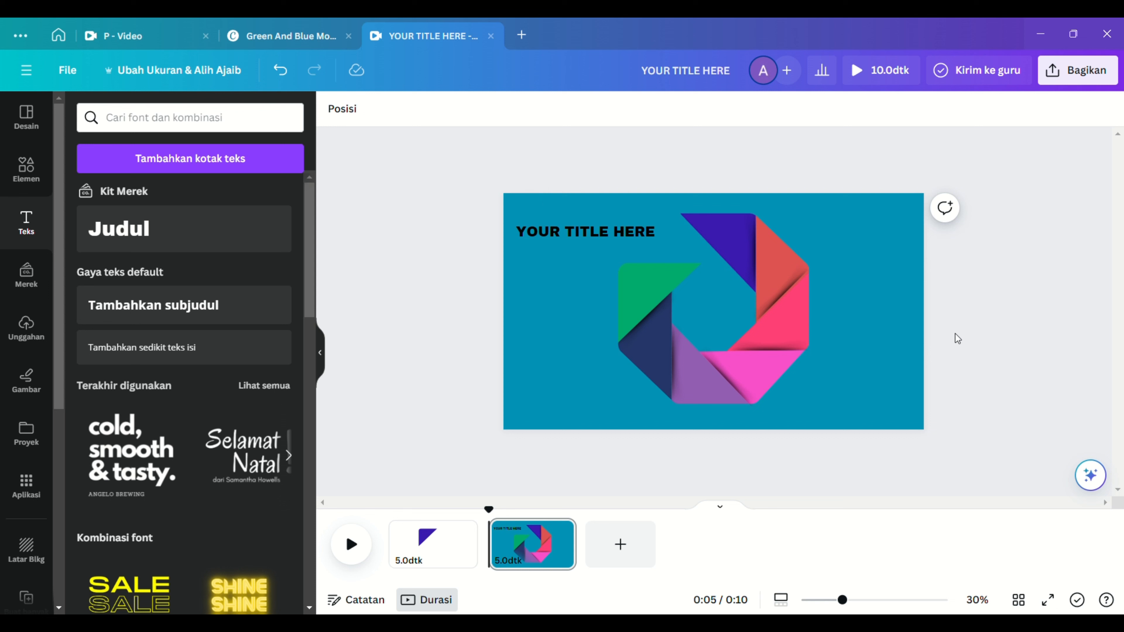
# Add a white "1" in League Spartan, size 137, to the left of the green triangle
pyautogui.click(156, 243)
pyautogui.write('1')
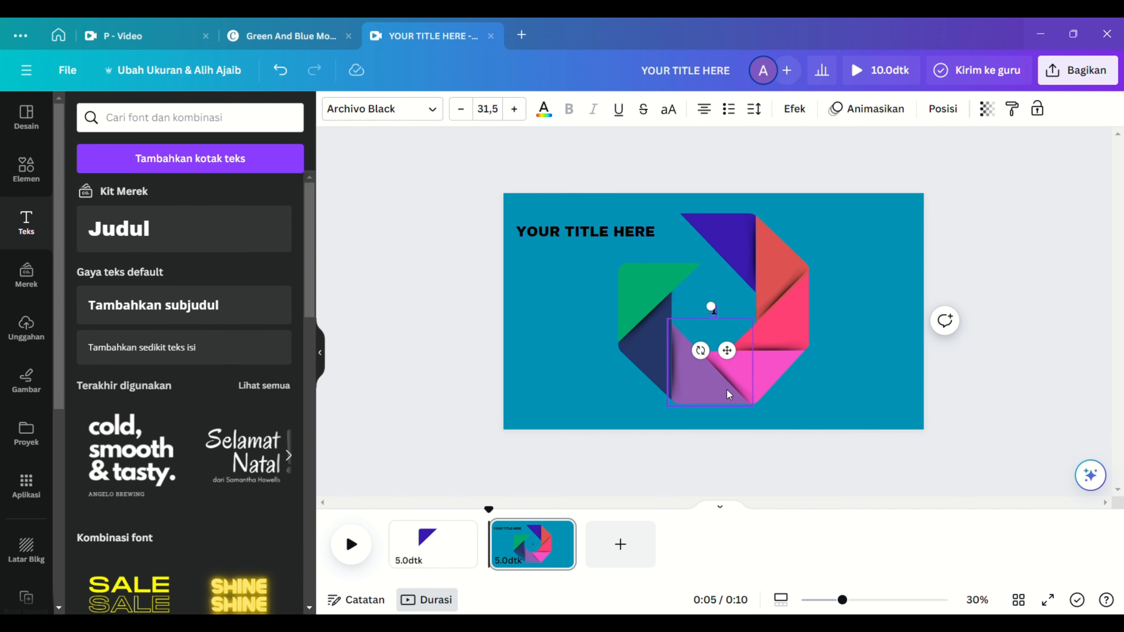
pyautogui.moveTo(706, 288); pyautogui.dragTo(600, 288)
pyautogui.click(544, 110)
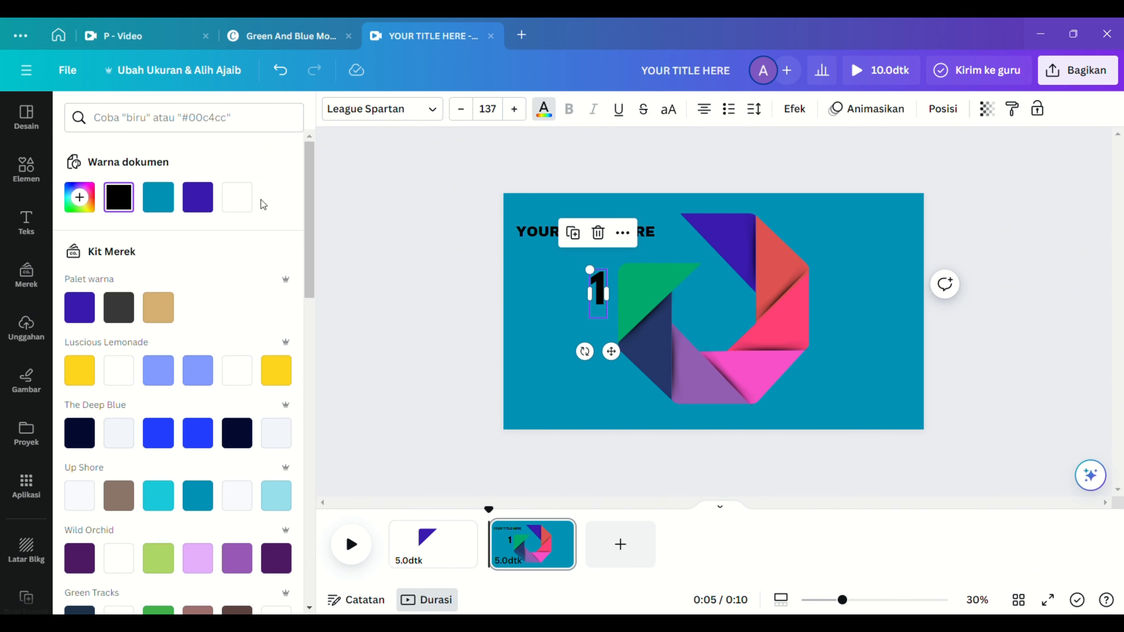
pyautogui.click(237, 198)
pyautogui.click(985, 316)
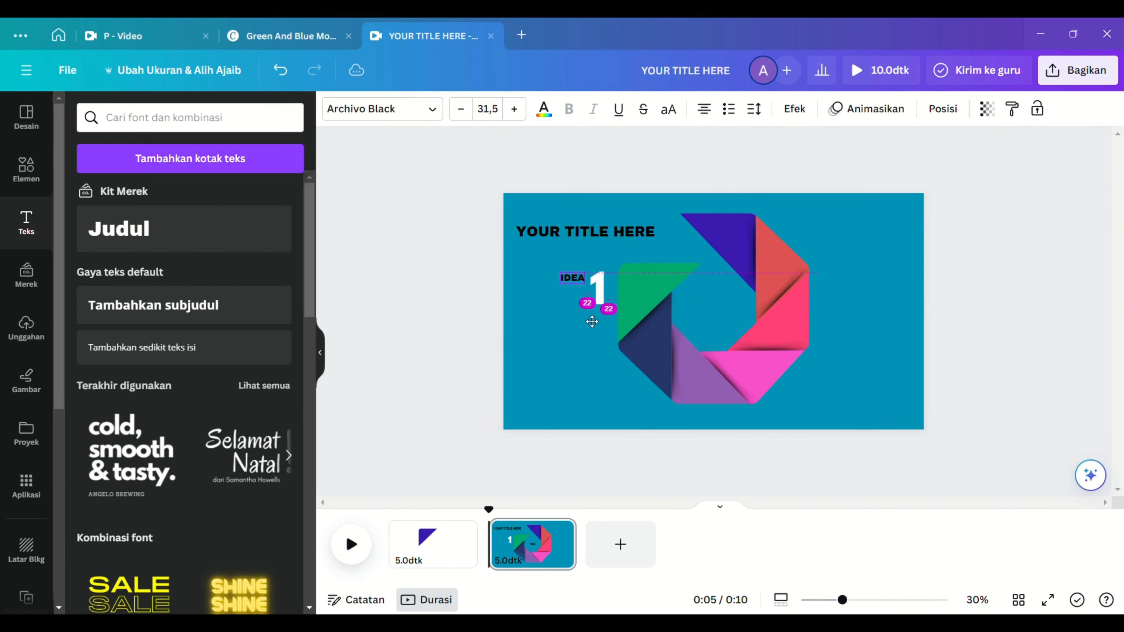
# Place the "IDEA" heading with its body text beside the 1 and set the heading in Bebas Neue Cyrillic
pyautogui.moveTo(591, 322); pyautogui.dragTo(590, 321)
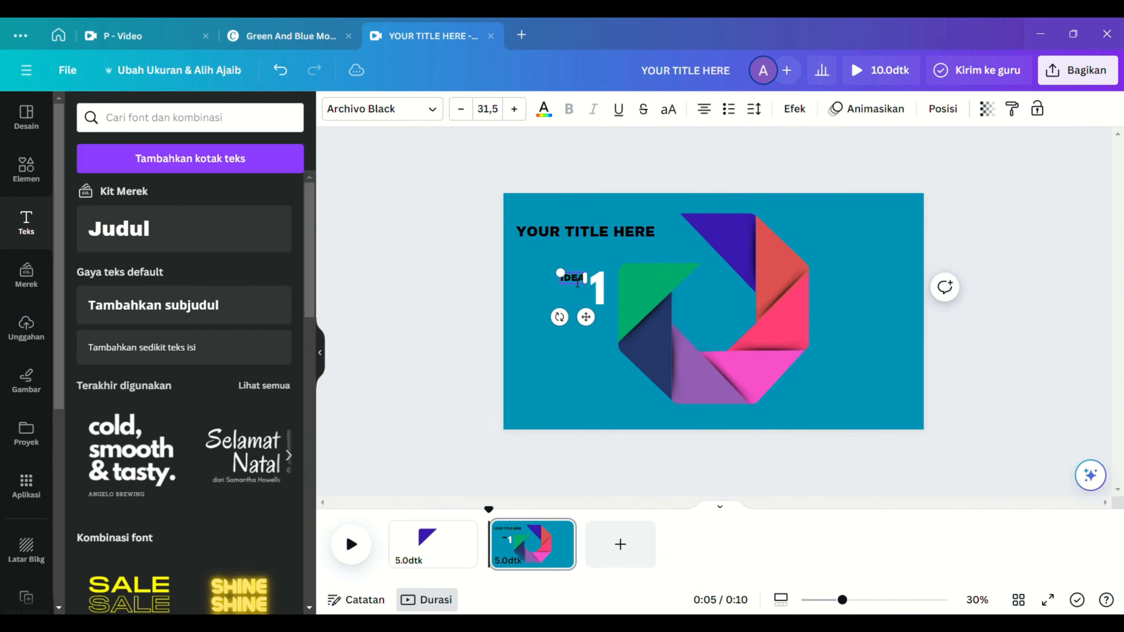
pyautogui.click(411, 110)
pyautogui.write('BEBAS')
pyautogui.click(133, 321)
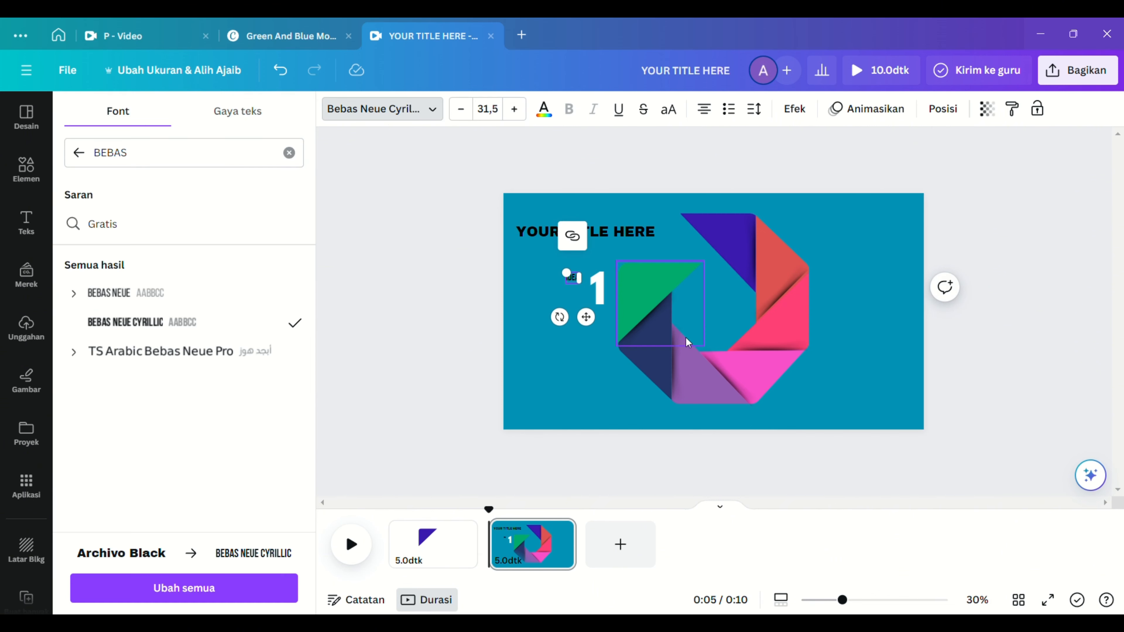
pyautogui.click(579, 278)
pyautogui.click(598, 305)
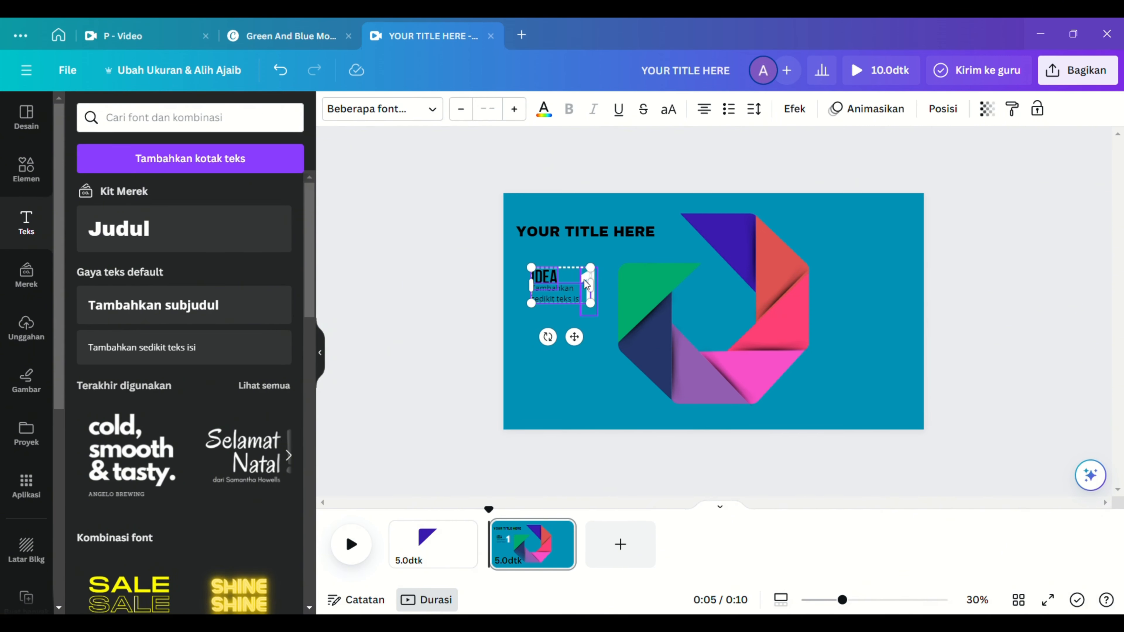
# Group the IDEA block, place a copy below it, and change the copy to "2" and "RESEARCH"
pyautogui.hotkey('ctrl', 'g')
pyautogui.moveTo(579, 313); pyautogui.dragTo(603, 360)
pyautogui.doubleClick(592, 341)
pyautogui.write('2')
pyautogui.write('RCH')
pyautogui.hotkey('ctrl', 'z')
# Ungroup the RESEARCH block and shift its heading and body text to the left of the 2
pyautogui.hotkey('ctrl', 'shift', 'g')
pyautogui.click(547, 333)
pyautogui.moveTo(562, 333); pyautogui.dragTo(529, 333)
pyautogui.moveTo(558, 336); pyautogui.dragTo(555, 348)
pyautogui.click(593, 345)
# Group the RESEARCH block, place a copy below it, and change the copy to "3" and "PLANNING"
pyautogui.moveTo(518, 316); pyautogui.dragTo(579, 402)
pyautogui.hotkey('ctrl', 'g')
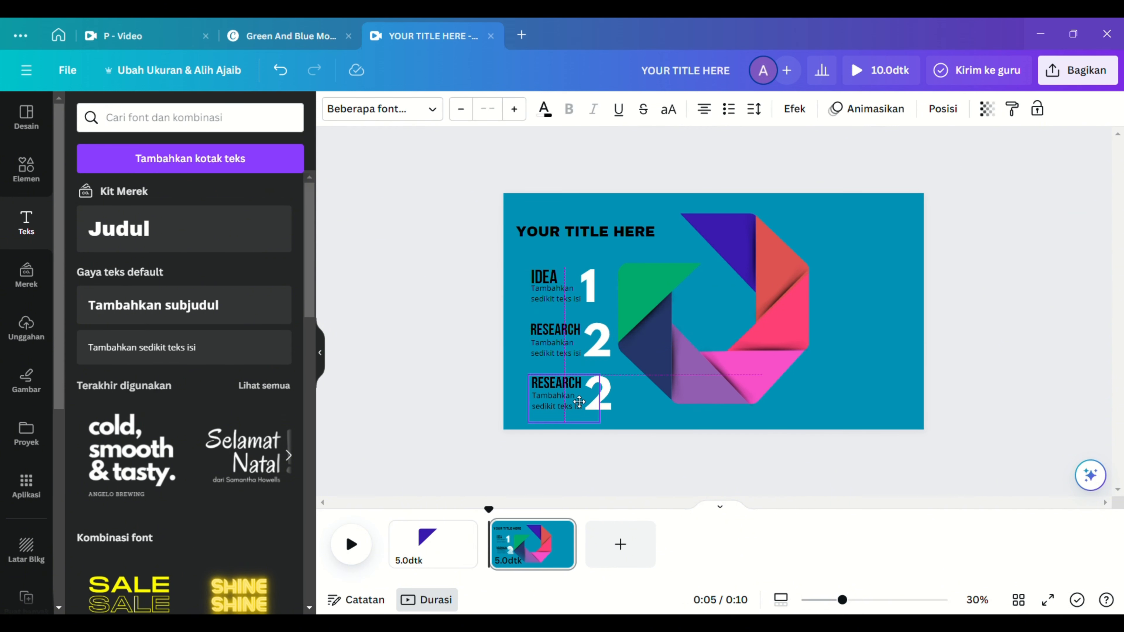
pyautogui.doubleClick(598, 393)
pyautogui.write('3')
pyautogui.doubleClick(556, 383)
pyautogui.write('PLANNING')
pyautogui.click(370, 339)
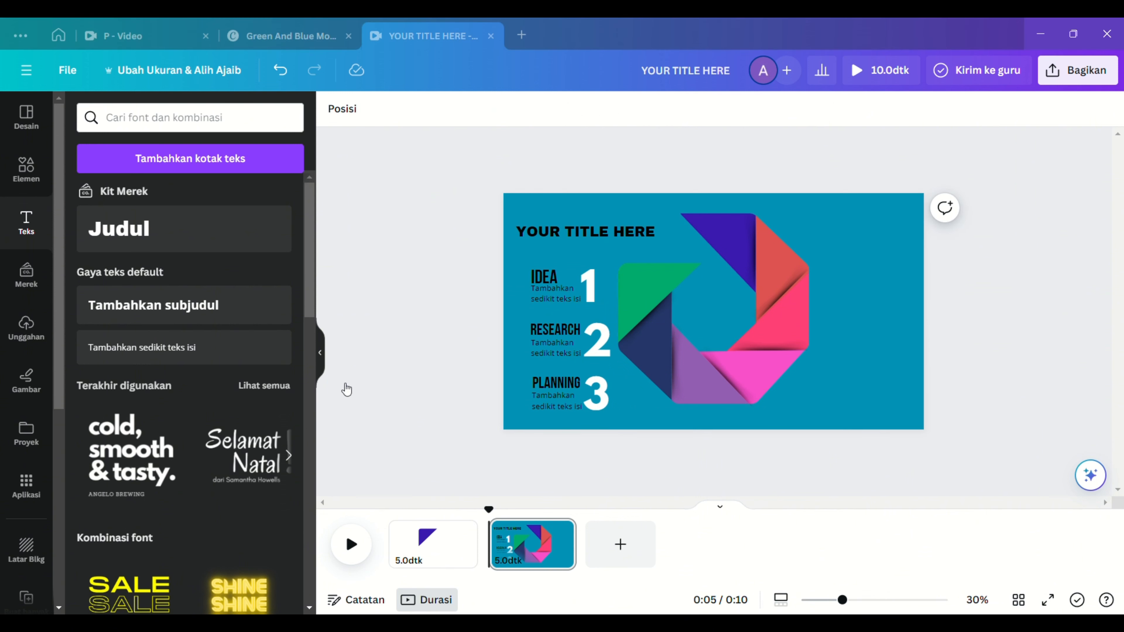
# Ungroup the IDEA block, realign the 1 above the 2 and 3, and regroup the text blocks
pyautogui.moveTo(590, 287); pyautogui.dragTo(541, 277)
pyautogui.hotkey('ctrl', 'shift', 'g')
pyautogui.click(949, 357)
pyautogui.moveTo(574, 302); pyautogui.dragTo(552, 280)
pyautogui.click(598, 287)
pyautogui.click(549, 279)
pyautogui.moveTo(550, 290); pyautogui.dragTo(609, 306)
pyautogui.hotkey('ctrl', 'g')
# Copy the PLANNING block to the ring's lower right, ungroup it, change the number to 4 and place it before the text
pyautogui.click(575, 396)
pyautogui.moveTo(576, 396); pyautogui.dragTo(806, 389)
pyautogui.hotkey('ctrl', 'shift', 'g')
pyautogui.click(1021, 390)
pyautogui.doubleClick(883, 390)
pyautogui.write('4')
pyautogui.click(995, 393)
pyautogui.moveTo(844, 378); pyautogui.dragTo(885, 398)
pyautogui.moveTo(805, 390); pyautogui.dragTo(829, 389)
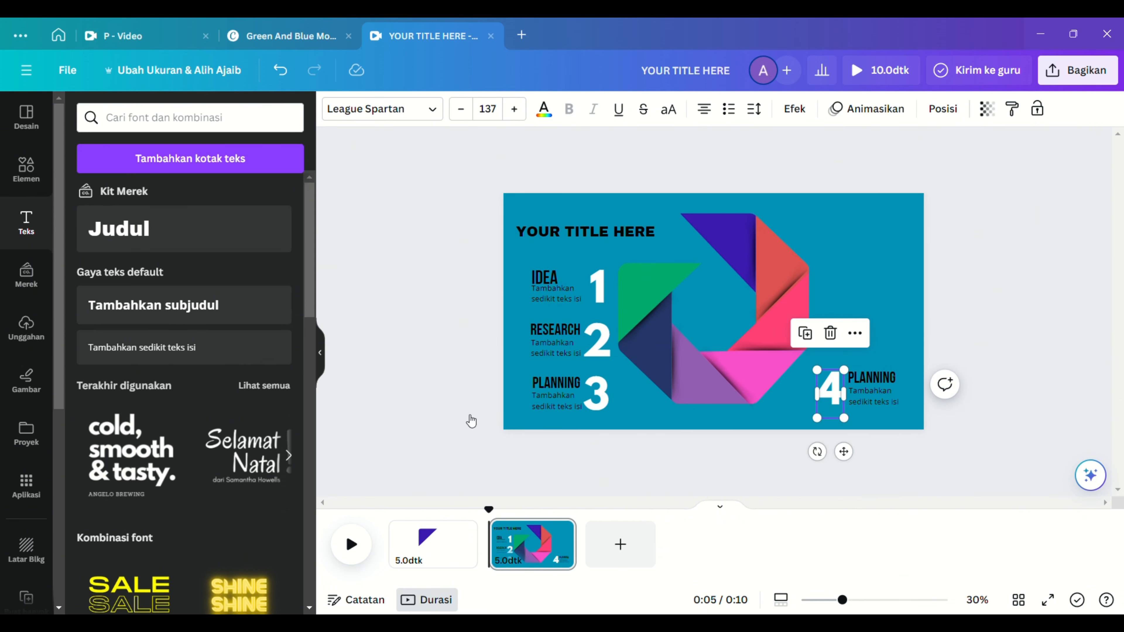
# Change the heading beside the 4 to "STARTUP" and left-align it with its body text
pyautogui.doubleClick(873, 379)
pyautogui.write('STARTUP')
pyautogui.click(991, 364)
pyautogui.click(872, 378)
pyautogui.moveTo(909, 378); pyautogui.dragTo(903, 382)
pyautogui.moveTo(882, 400); pyautogui.dragTo(880, 400)
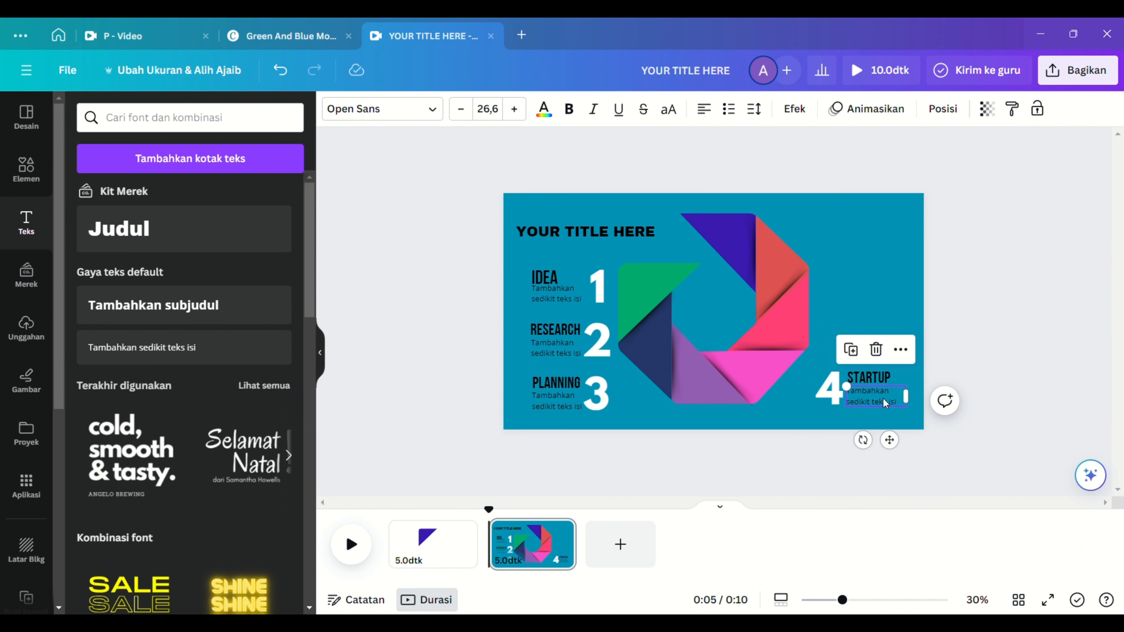
# Group the STARTUP block, stack copies above it, and change the lowest copy to "5" and "PROJECT"
pyautogui.moveTo(819, 359); pyautogui.dragTo(871, 231)
pyautogui.hotkey('ctrl', 'g')
pyautogui.doubleClick(871, 312)
pyautogui.write('PROJECT')
pyautogui.doubleClick(840, 319)
pyautogui.write('5')
# Change the block above PROJECT to number "6" with the heading "BUSSINES"
pyautogui.doubleClick(832, 259)
pyautogui.write('6')
pyautogui.doubleClick(868, 249)
pyautogui.write('BUSSINES')
pyautogui.press('Escape')
# Change the uppermost block to number "7" with the heading "SUCCESS" and space the blocks along the ring
pyautogui.doubleClick(830, 219)
pyautogui.write('7')
pyautogui.doubleClick(868, 207)
pyautogui.write('SUCCESS')
pyautogui.click(872, 225)
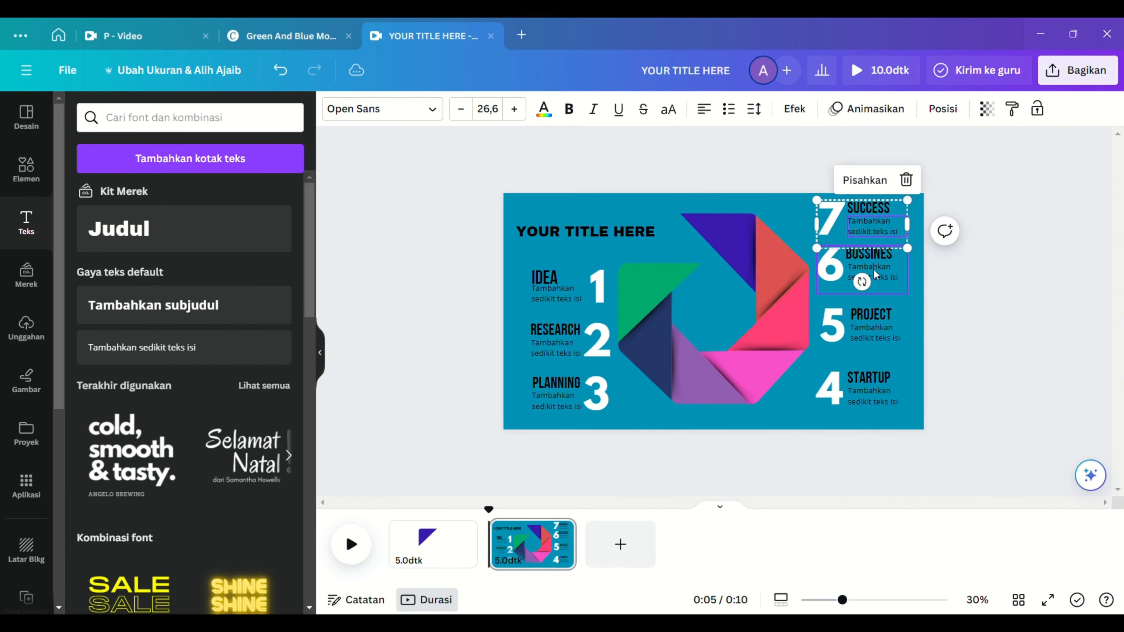
pyautogui.click(985, 364)
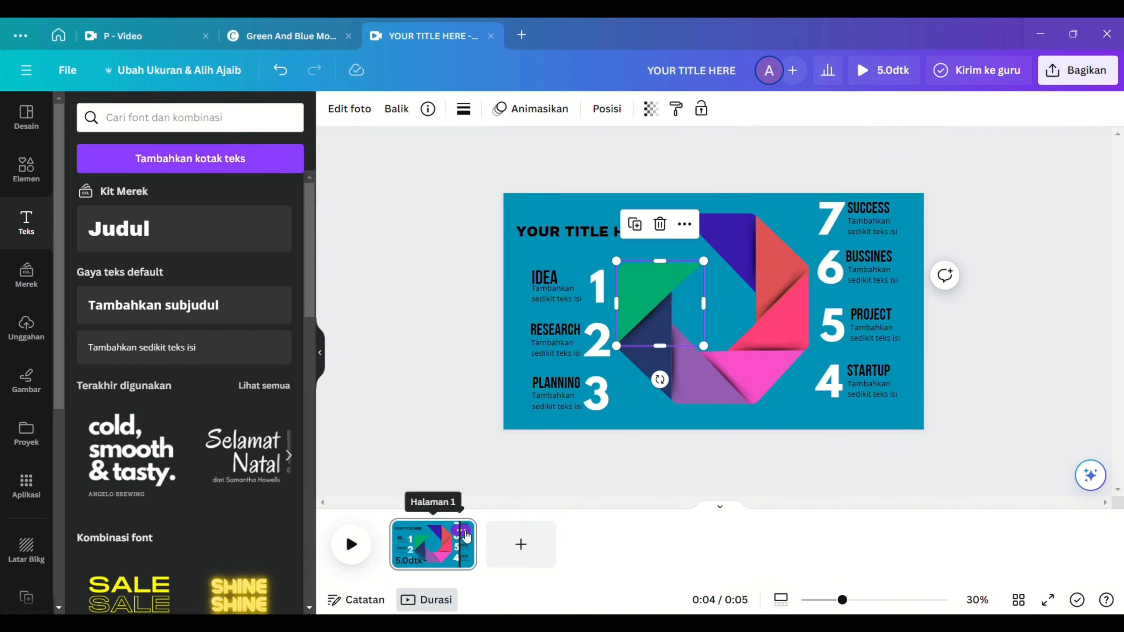
# Duplicate the infographic page and remove blocks 4 to 7 and every ring piece except the green triangle from the copy
pyautogui.click(460, 530)
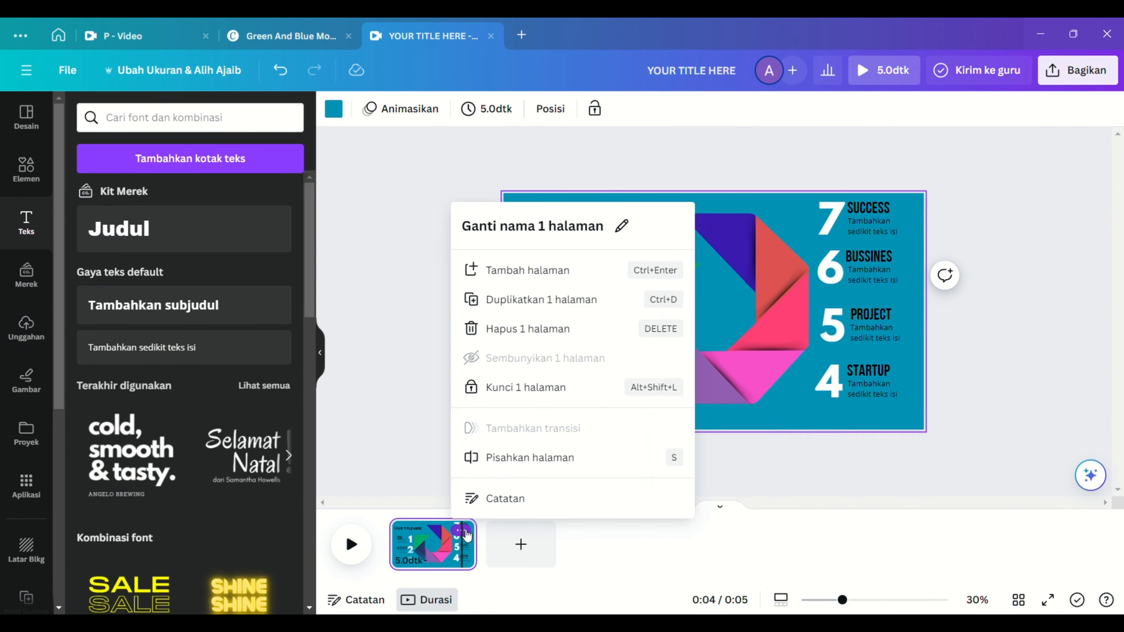
pyautogui.click(548, 313)
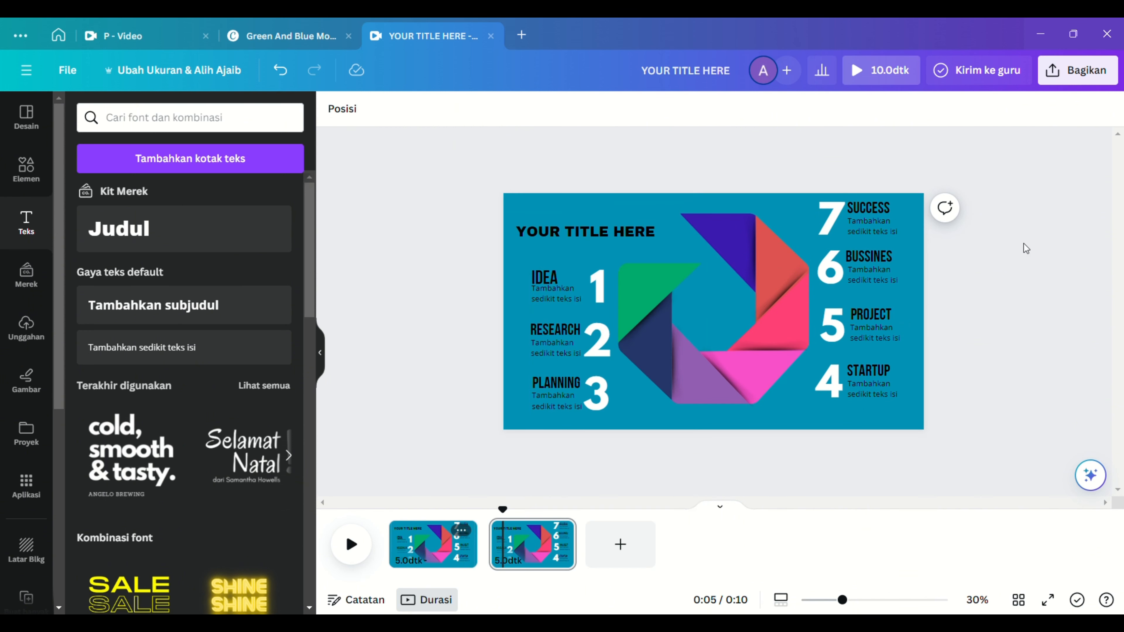
pyautogui.moveTo(1011, 221); pyautogui.dragTo(744, 430)
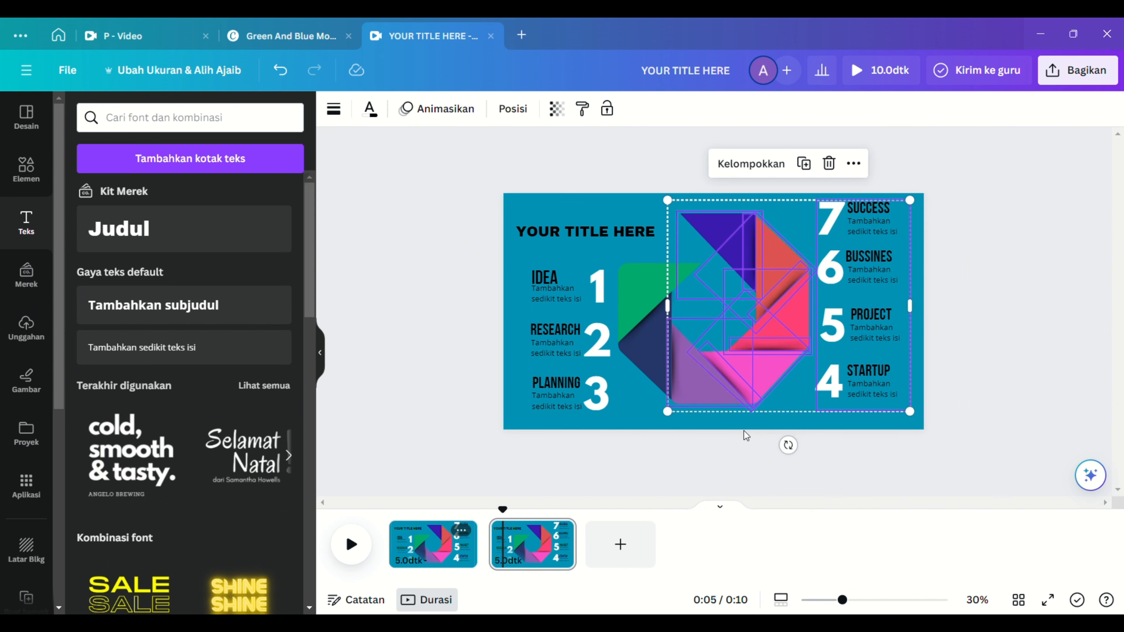
pyautogui.press('Delete')
pyautogui.click(679, 363)
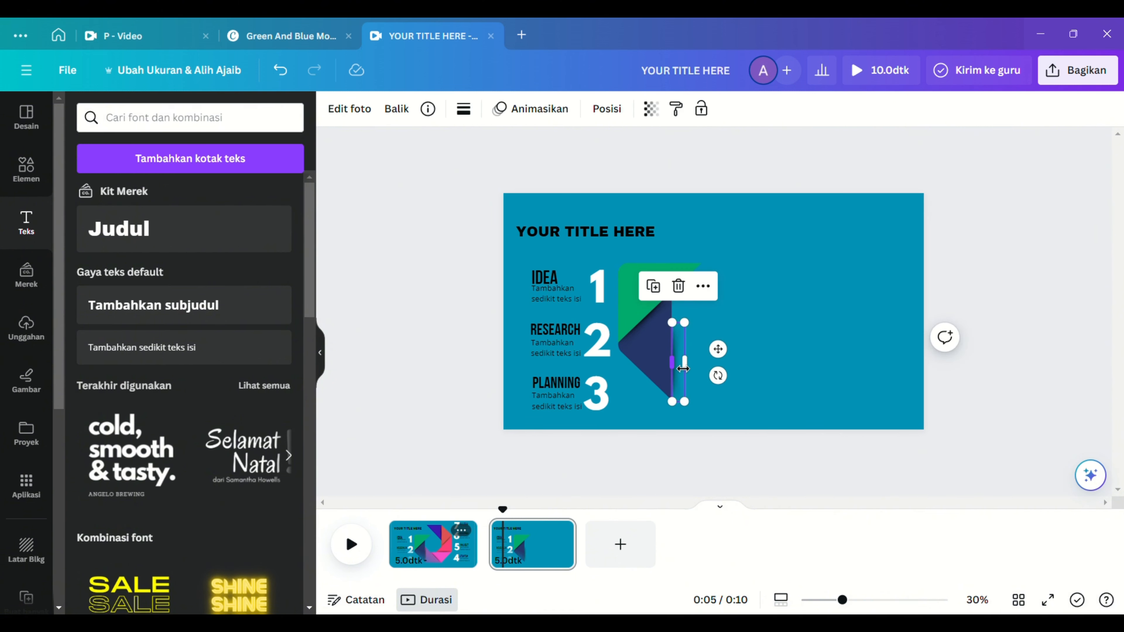
pyautogui.click(665, 360)
# Ungroup the remaining numbered blocks on the copied page and delete the 2, its RESEARCH heading and body text
pyautogui.click(598, 353)
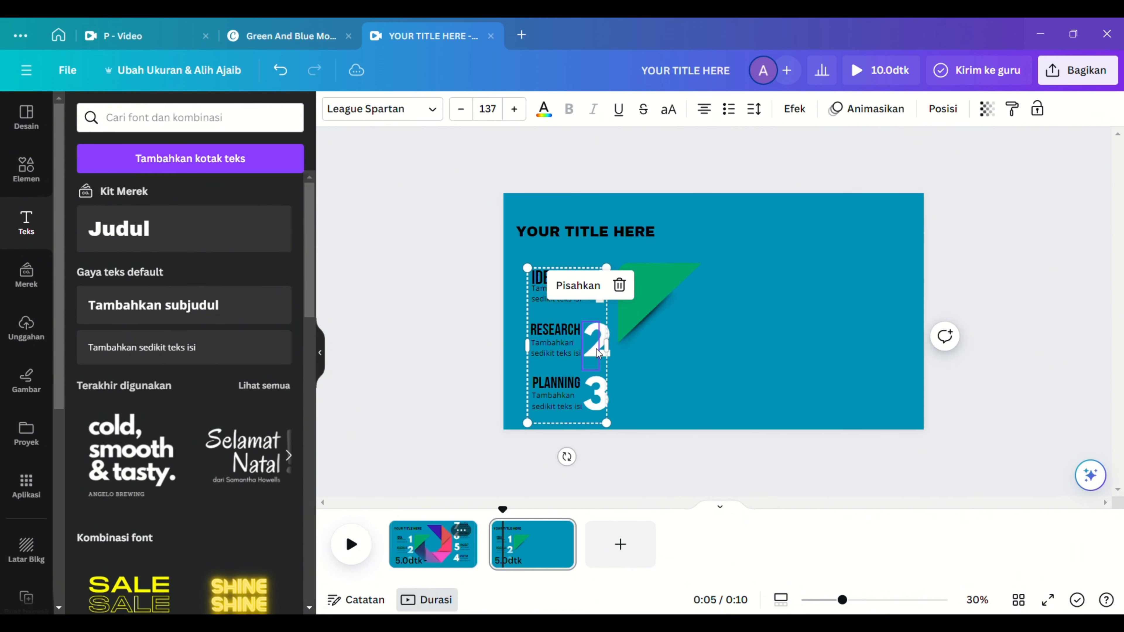
pyautogui.click(570, 295)
pyautogui.click(765, 376)
pyautogui.click(594, 341)
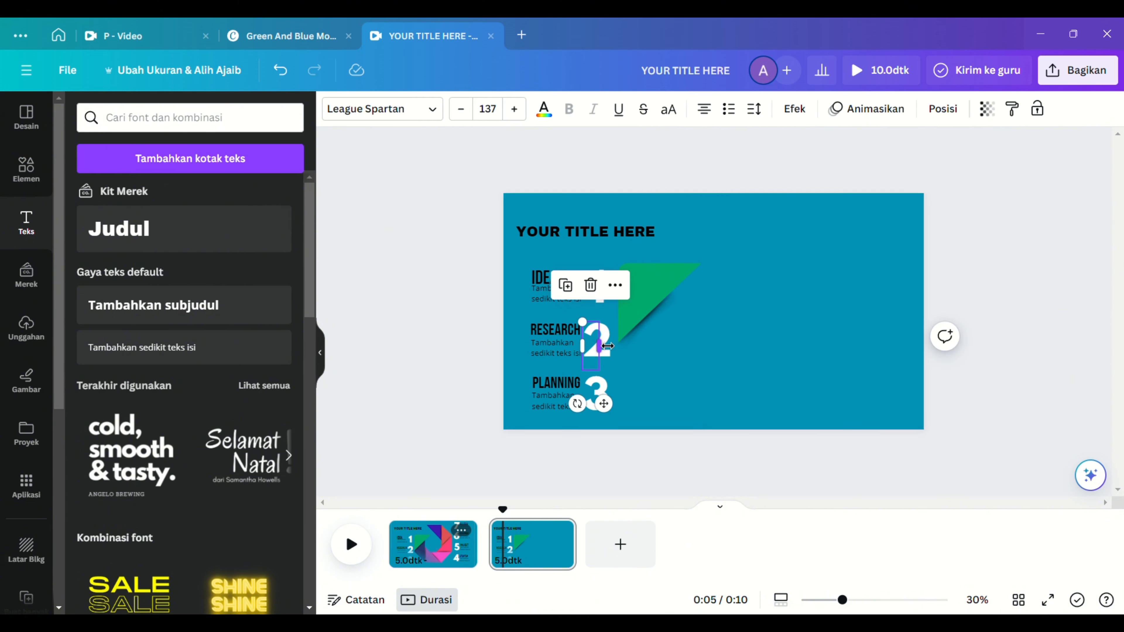
pyautogui.press('Delete')
pyautogui.click(571, 336)
pyautogui.press('Delete')
pyautogui.click(566, 346)
pyautogui.press('Delete')
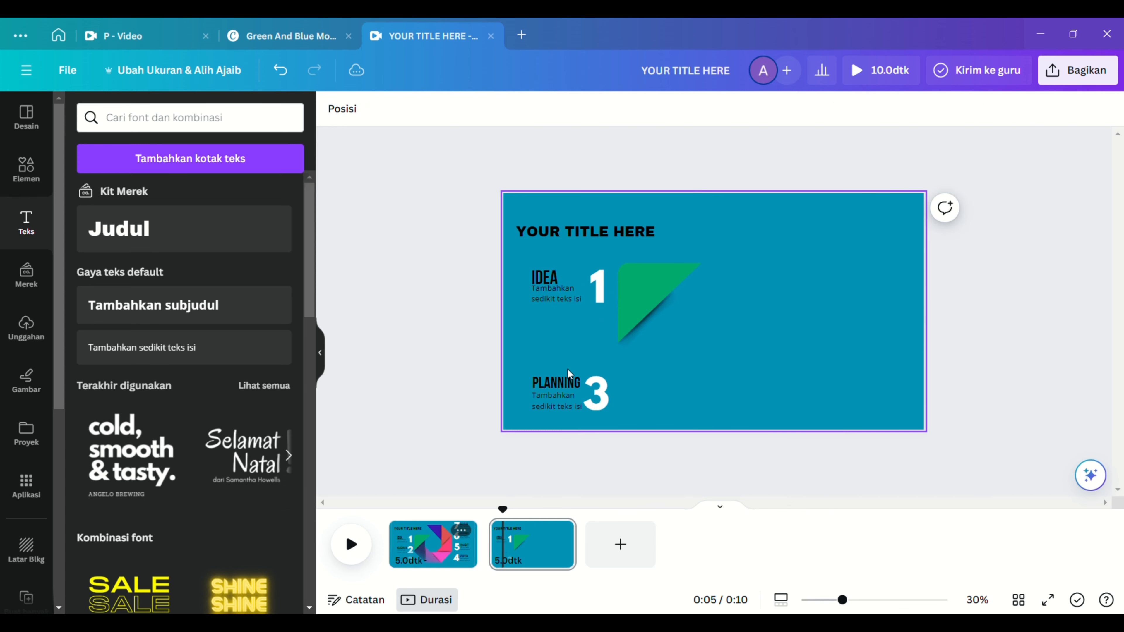
# Delete the PLANNING heading, its body text and the number 3 from the copied page
pyautogui.click(567, 376)
pyautogui.press('Delete')
pyautogui.click(562, 396)
pyautogui.press('Delete')
pyautogui.click(597, 396)
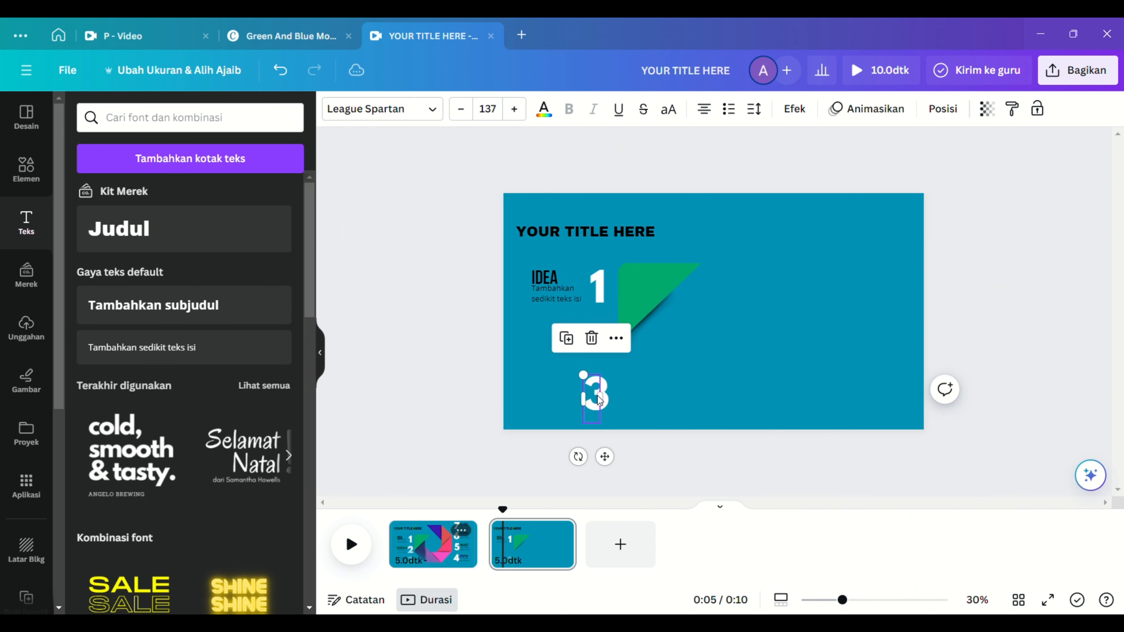
pyautogui.press('Delete')
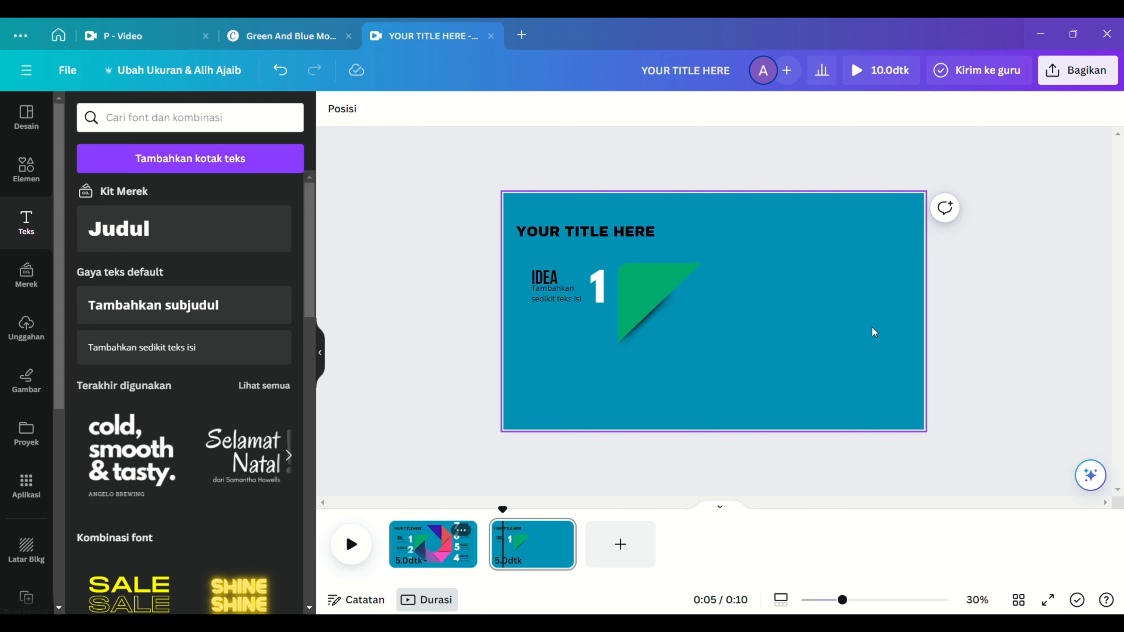
# Add the Transisi Ajaib transition between the full infographic page and the one-block page
pyautogui.click(569, 290)
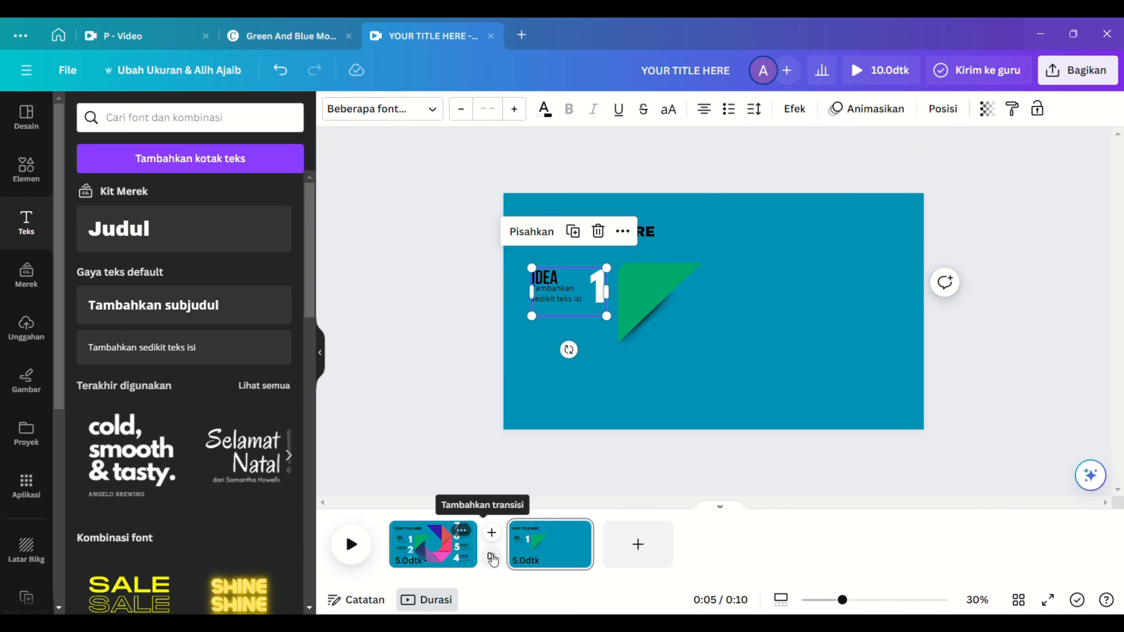
pyautogui.click(491, 556)
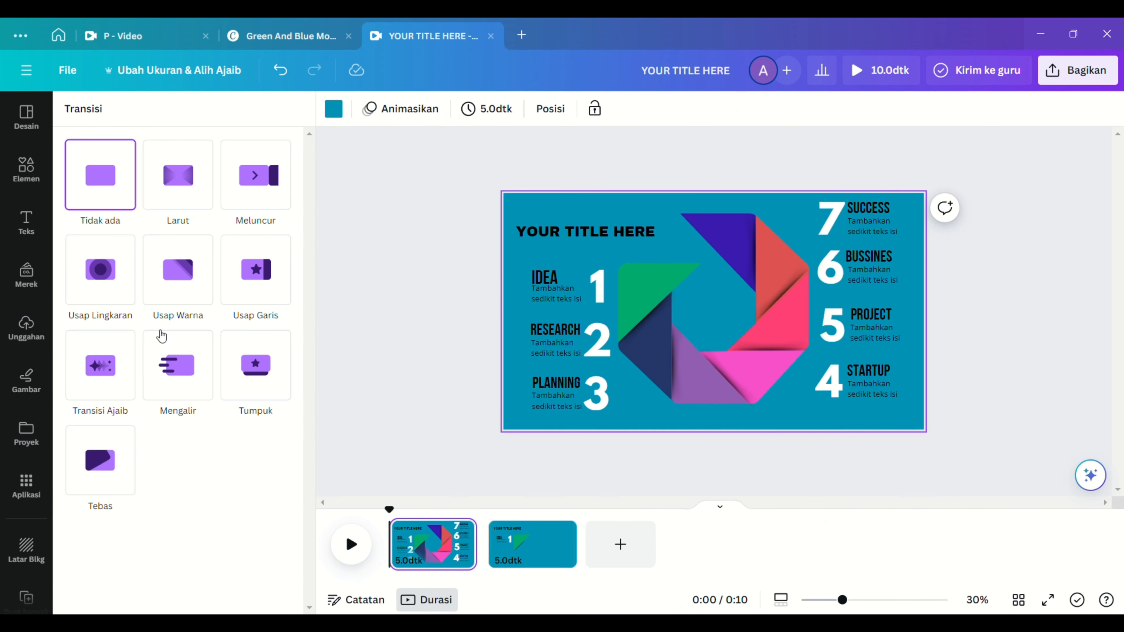
pyautogui.click(100, 364)
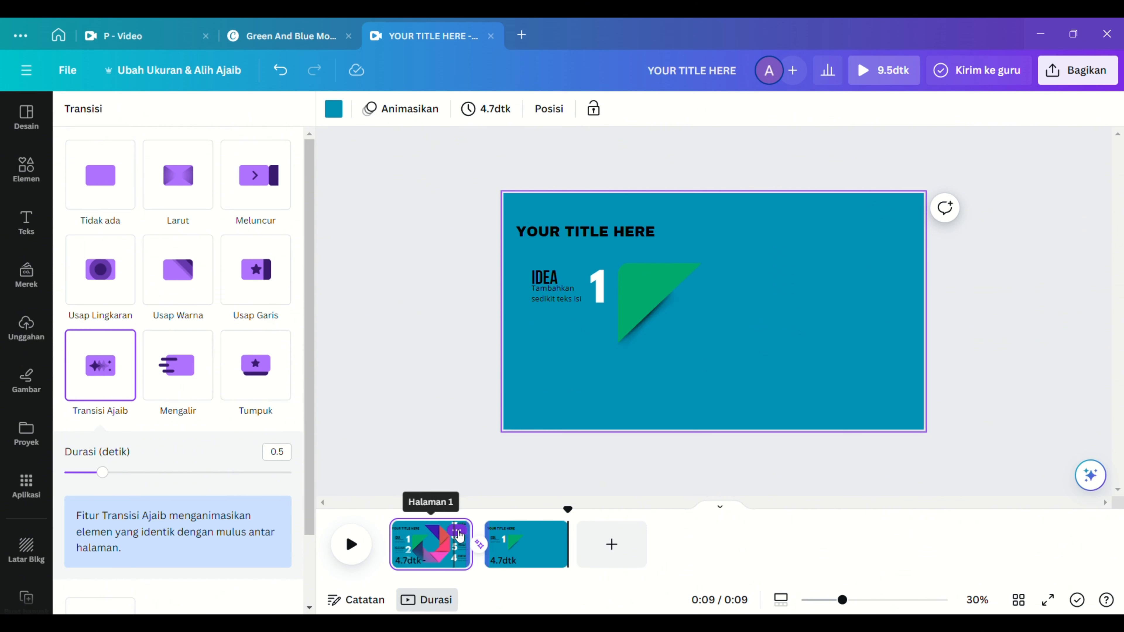
# Duplicate the full infographic page and place the copy after the one-block page
pyautogui.click(458, 533)
pyautogui.click(552, 301)
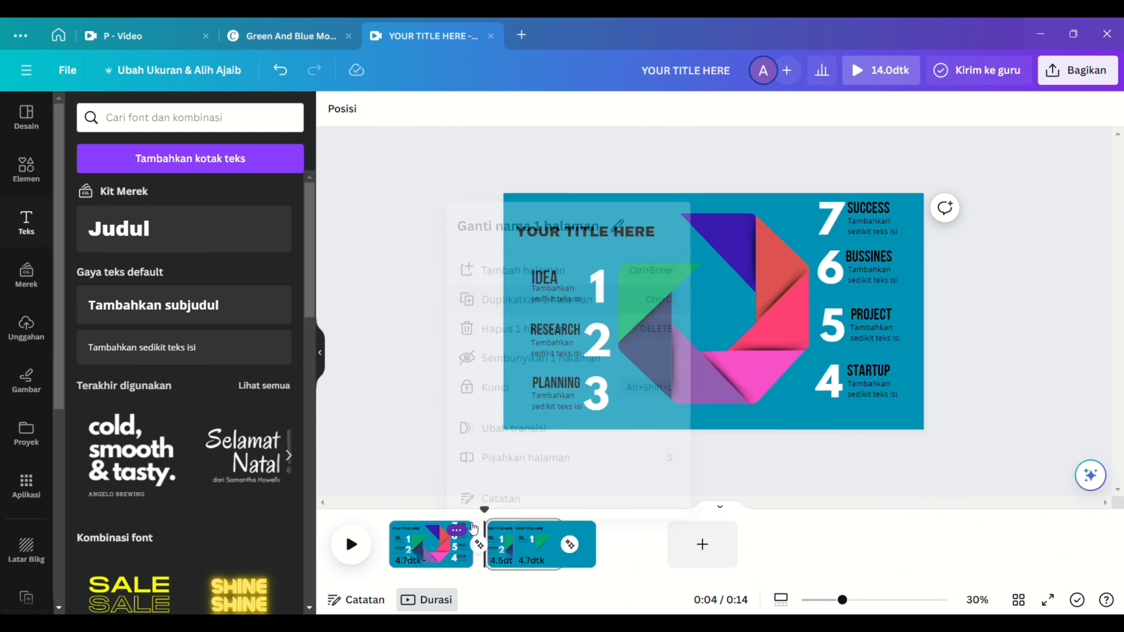
pyautogui.moveTo(518, 544); pyautogui.dragTo(624, 544)
# Reduce the new copy to blocks 1 and 2 with only the green and dark blue triangles
pyautogui.click(876, 213)
pyautogui.click(893, 165)
pyautogui.click(738, 241)
pyautogui.press('Delete')
pyautogui.click(771, 260)
pyautogui.press('Delete')
pyautogui.click(705, 393)
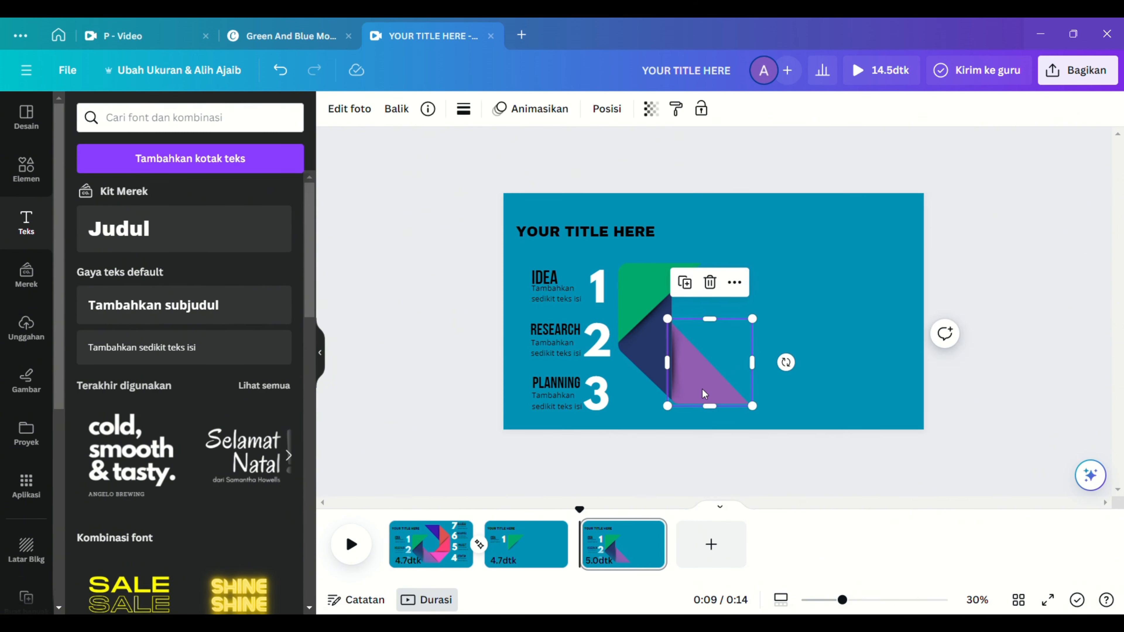
pyautogui.press('Delete')
pyautogui.click(596, 393)
pyautogui.press('Delete')
# Add the Transisi Ajaib transition before the two-block page and place another duplicate of the full infographic at the end
pyautogui.click(582, 552)
pyautogui.click(100, 364)
pyautogui.click(458, 533)
pyautogui.click(544, 301)
pyautogui.moveTo(523, 544); pyautogui.dragTo(708, 544)
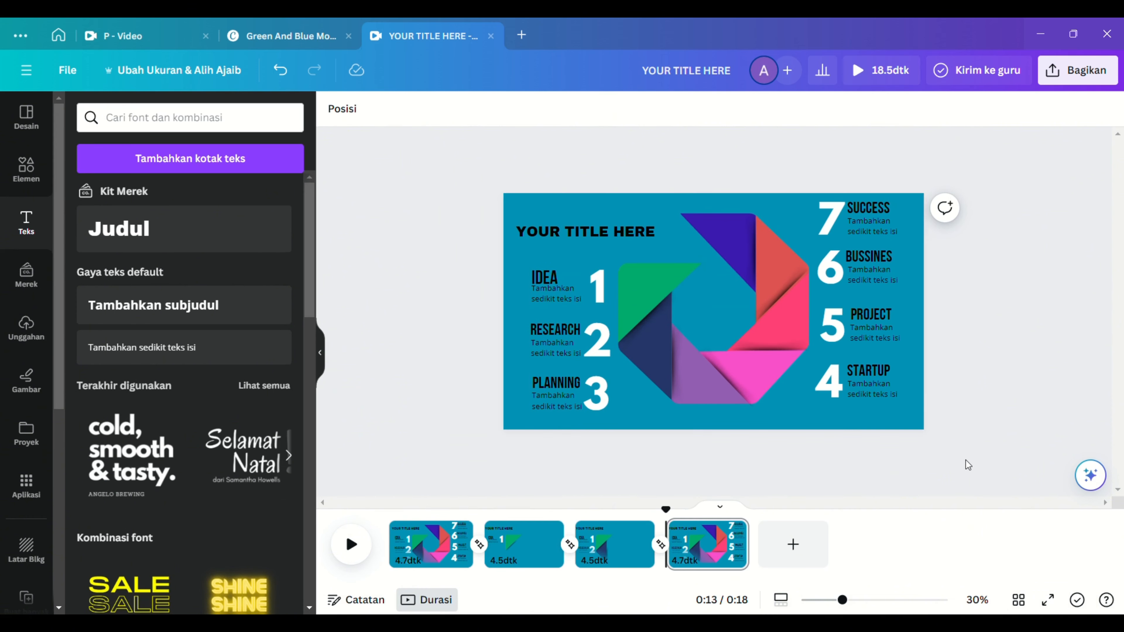
# Remove blocks 4 to 7 and all ring pieces except the green, dark blue and purple triangles from the last page
pyautogui.click(874, 221)
pyautogui.press('Delete')
pyautogui.click(775, 261)
pyautogui.press('Delete')
pyautogui.click(741, 243)
pyautogui.press('Delete')
pyautogui.click(781, 323)
pyautogui.press('Delete')
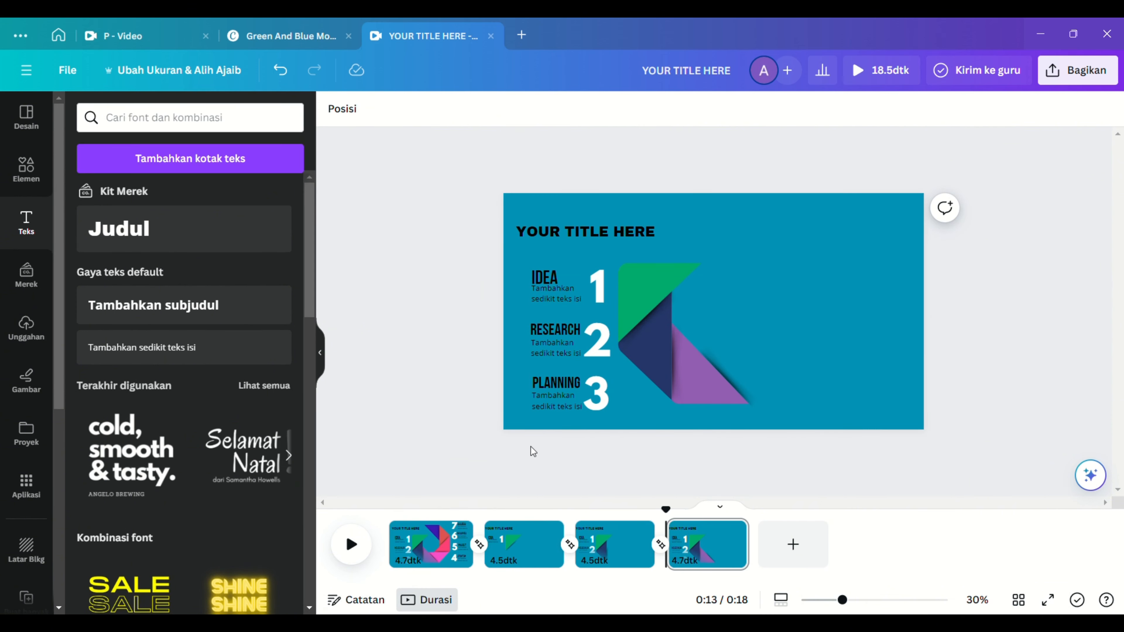
# Place another full-page duplicate at the end and remove blocks 5 to 7 with their two red and pink triangles and the indigo one
pyautogui.moveTo(522, 544); pyautogui.dragTo(796, 547)
pyautogui.click(936, 226)
pyautogui.moveTo(972, 235); pyautogui.dragTo(829, 324)
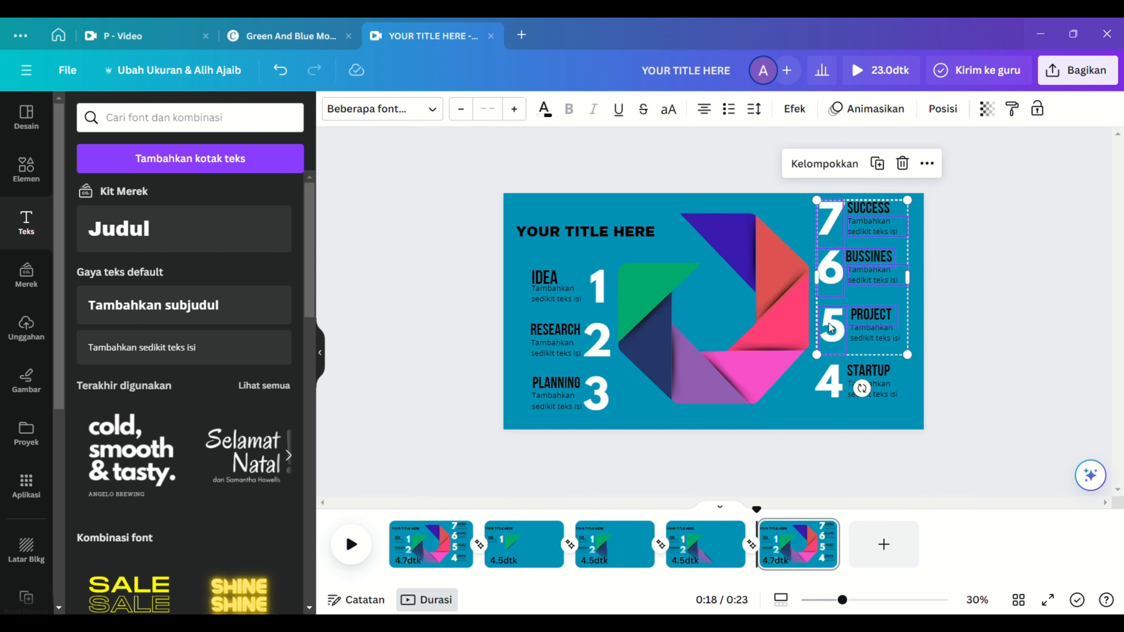
pyautogui.press('Delete')
pyautogui.click(781, 323)
pyautogui.press('Delete')
pyautogui.click(740, 244)
pyautogui.press('Delete')
# Place another duplicate of the full page at the end and remove blocks 6 and 7 with the indigo and orange-red triangles
pyautogui.click(458, 531)
pyautogui.click(545, 301)
pyautogui.moveTo(523, 544); pyautogui.dragTo(881, 547)
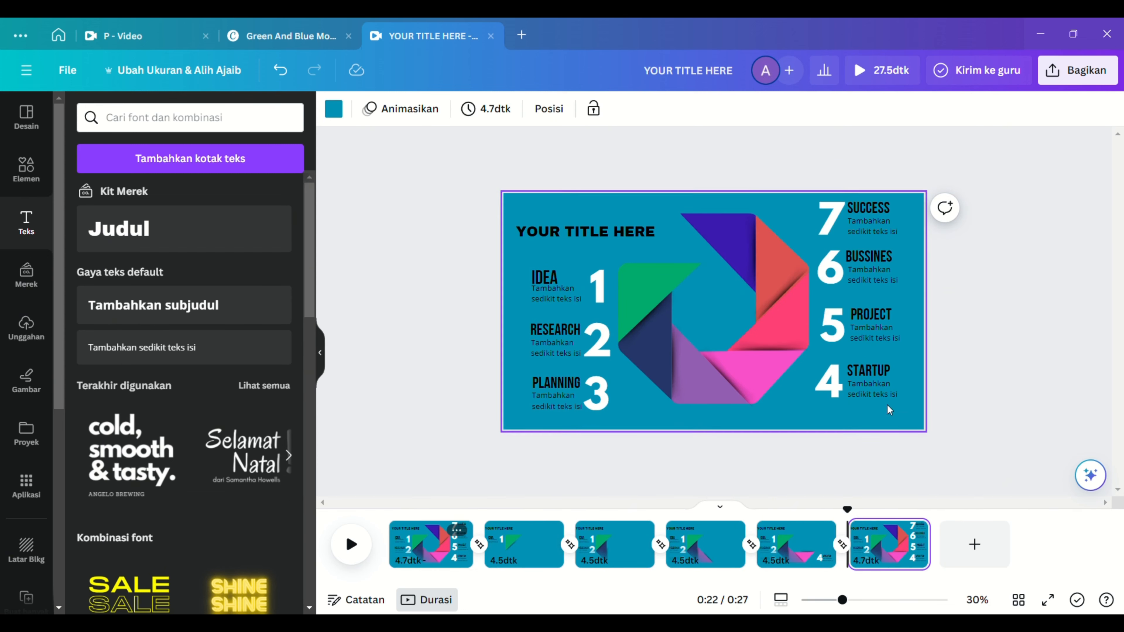
pyautogui.moveTo(962, 239); pyautogui.dragTo(830, 275)
pyautogui.press('Delete')
pyautogui.moveTo(961, 216); pyautogui.dragTo(834, 226)
pyautogui.press('Delete')
pyautogui.click(741, 243)
pyautogui.press('Delete')
pyautogui.click(779, 270)
pyautogui.press('Delete')
# Place one more full-page duplicate at the end, ungroup its numbered blocks and delete block 7 and the indigo triangle
pyautogui.click(914, 530)
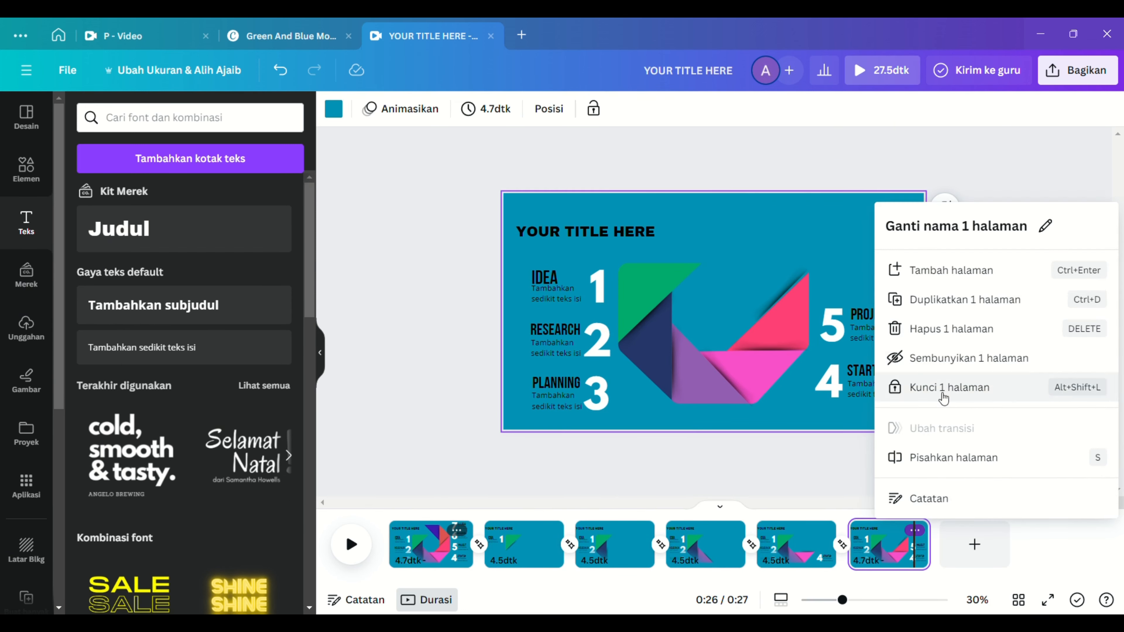
pyautogui.click(458, 530)
pyautogui.click(531, 302)
pyautogui.moveTo(522, 544); pyautogui.dragTo(971, 547)
pyautogui.click(867, 212)
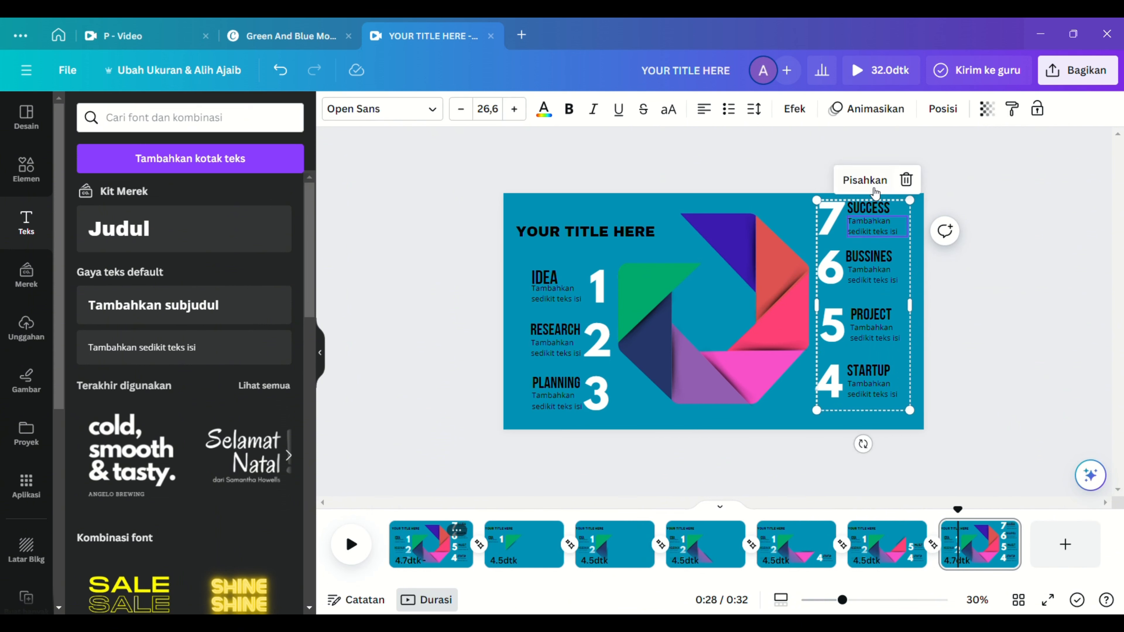
pyautogui.click(868, 182)
pyautogui.moveTo(963, 243); pyautogui.dragTo(832, 217)
pyautogui.press('Delete')
pyautogui.click(728, 240)
pyautogui.press('Delete')
# Move the full infographic page to the end of the sequence and set the duration of all seven pages to 2.0 seconds
pyautogui.moveTo(434, 545); pyautogui.dragTo(1033, 551)
pyautogui.click(464, 545)
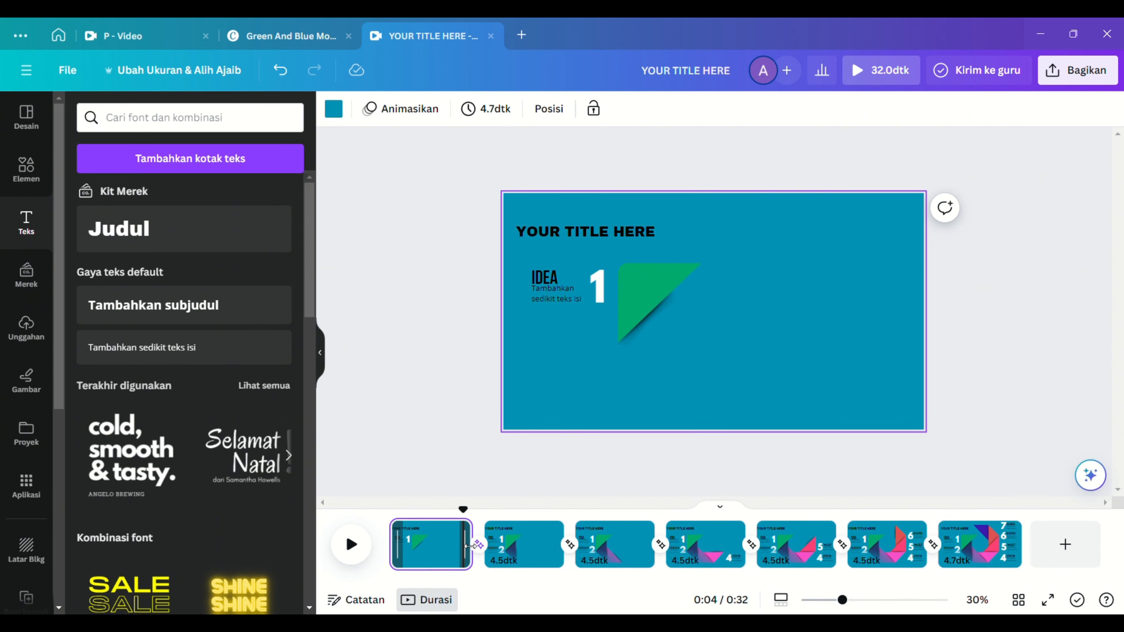
pyautogui.click(492, 116)
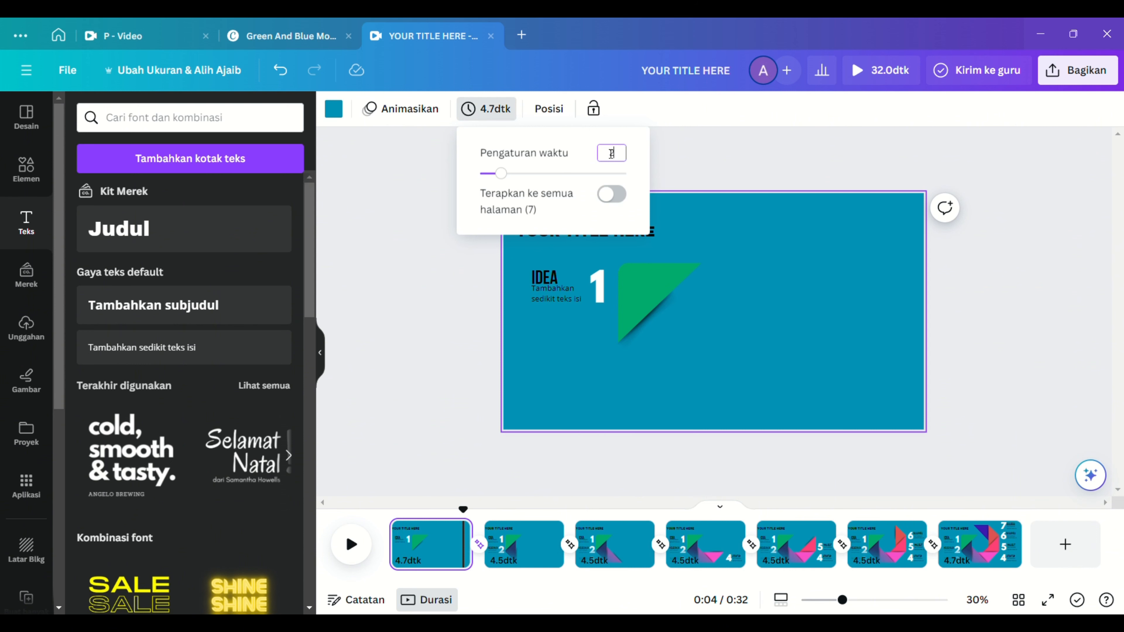
pyautogui.click(618, 193)
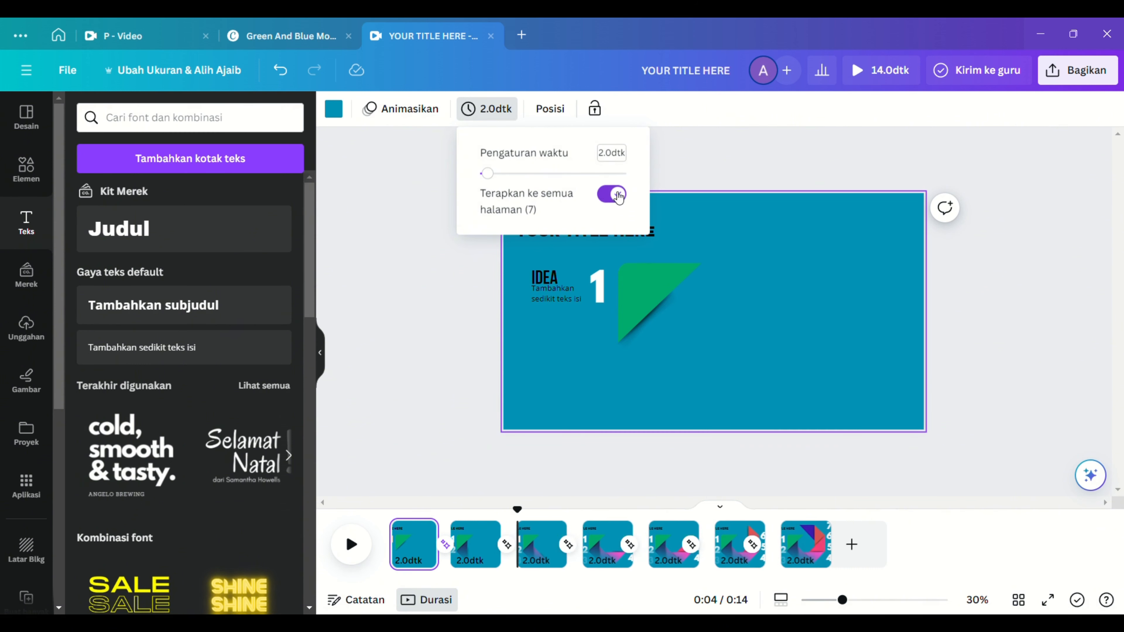
pyautogui.click(421, 284)
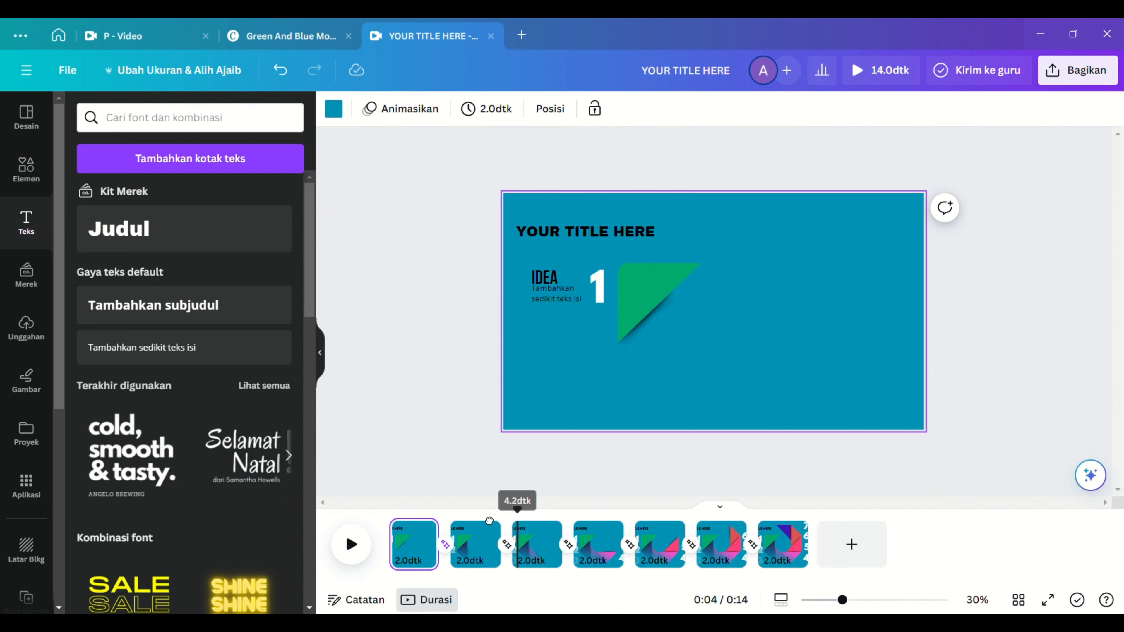